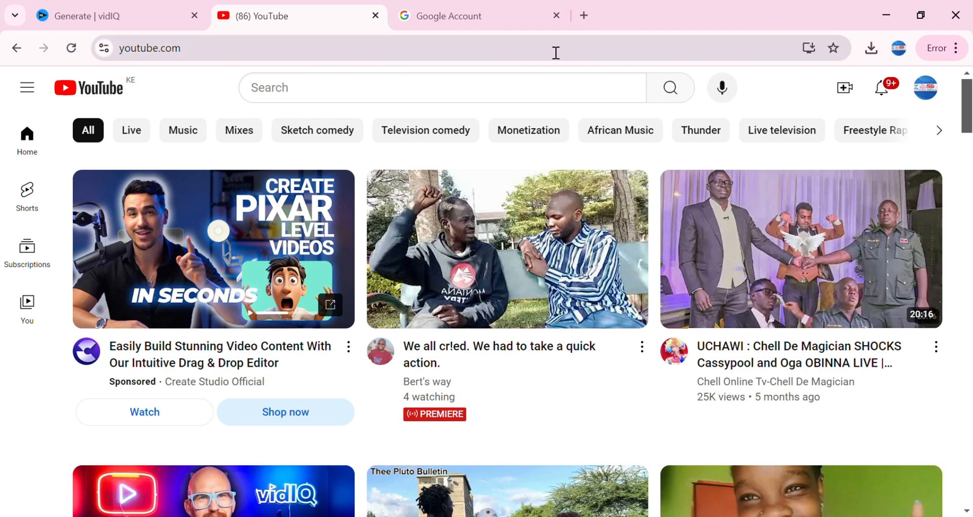
Search Google for "obs studio download" in a new browser tab and open the official OBS download page.
{"action": "left_click", "coordinate": [582, 17]}
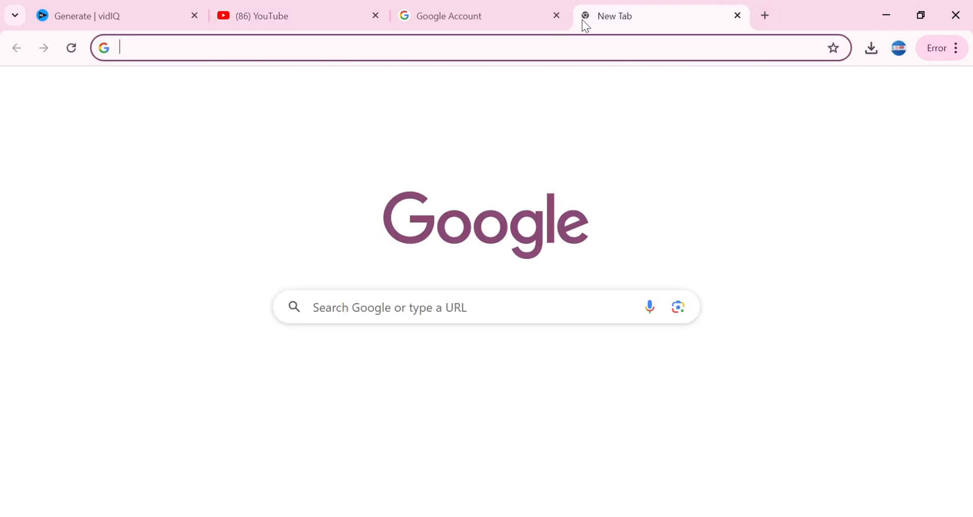
{"action": "left_click", "coordinate": [469, 57]}
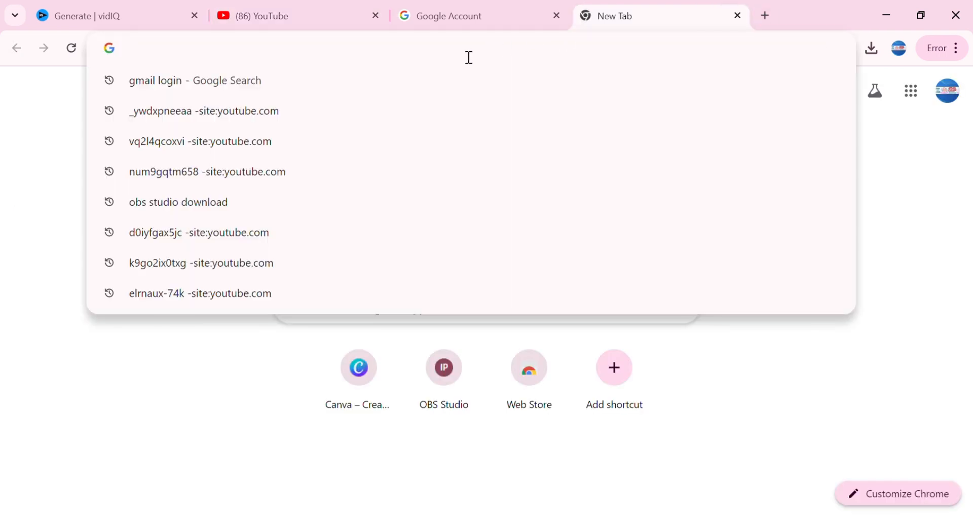
{"action": "type", "text": "ob"}
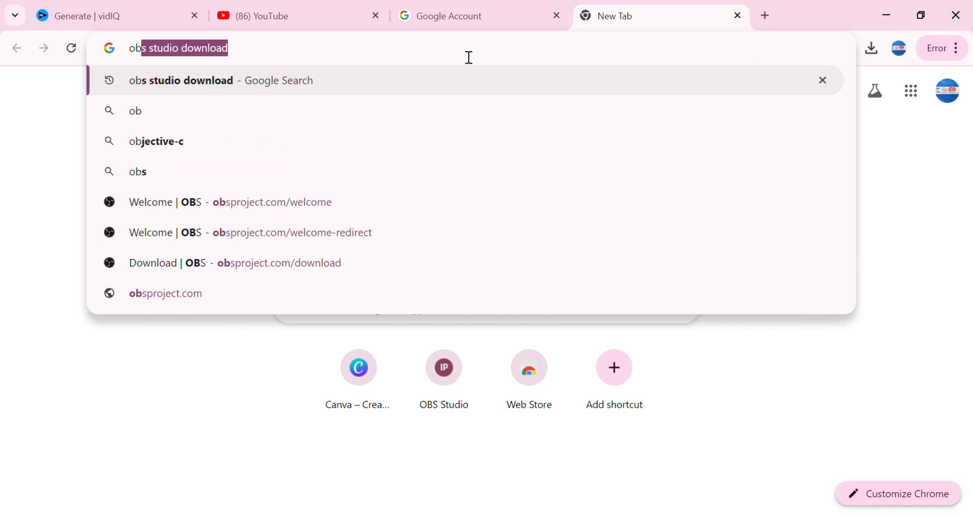
{"action": "key", "text": "Return"}
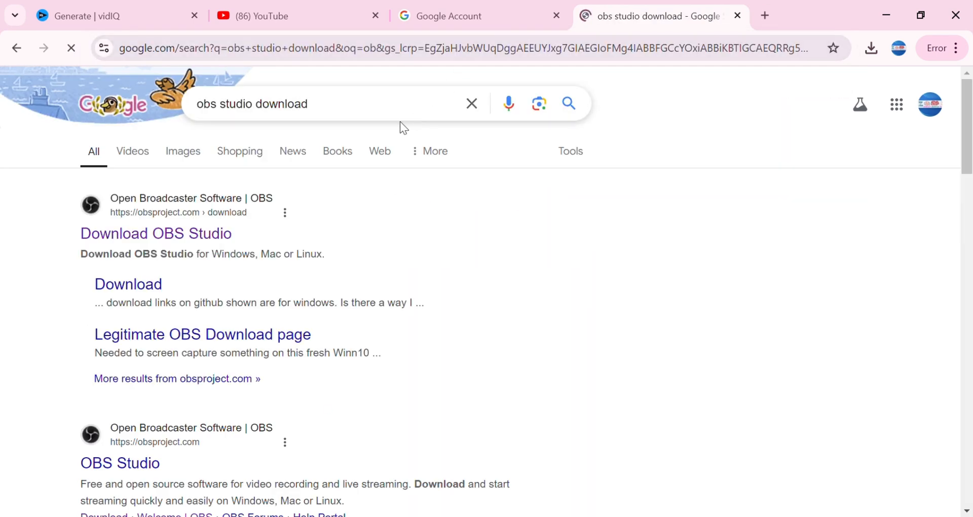
{"action": "left_click", "coordinate": [151, 235]}
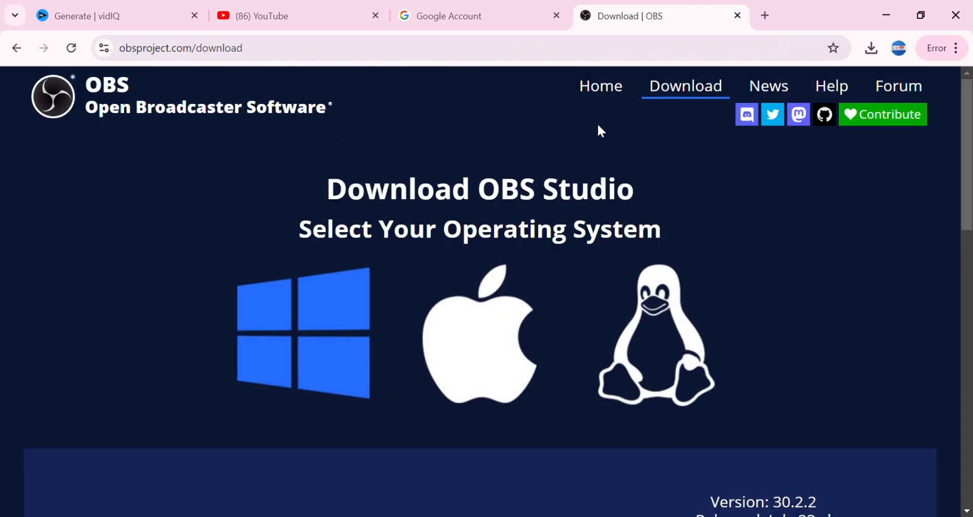
Download the Windows installer of OBS Studio 30.2.2.
{"action": "scroll", "coordinate": [653, 176], "scroll_direction": "down", "scroll_amount": 3}
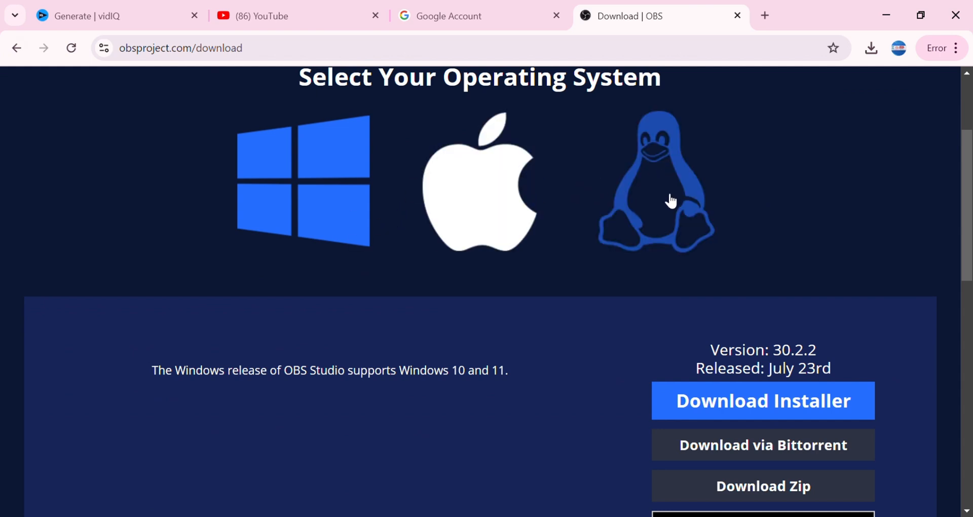
{"action": "scroll", "coordinate": [560, 282], "scroll_direction": "down", "scroll_amount": 2}
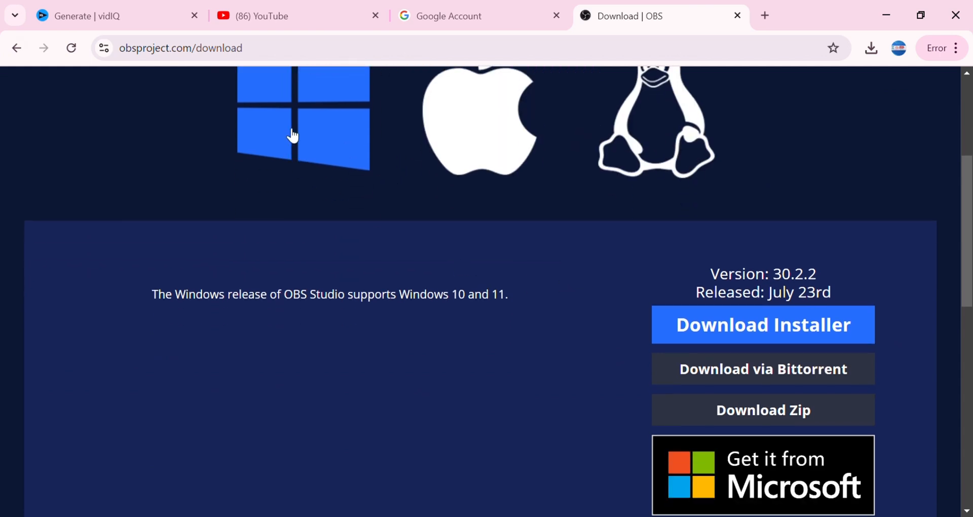
{"action": "left_click", "coordinate": [787, 326]}
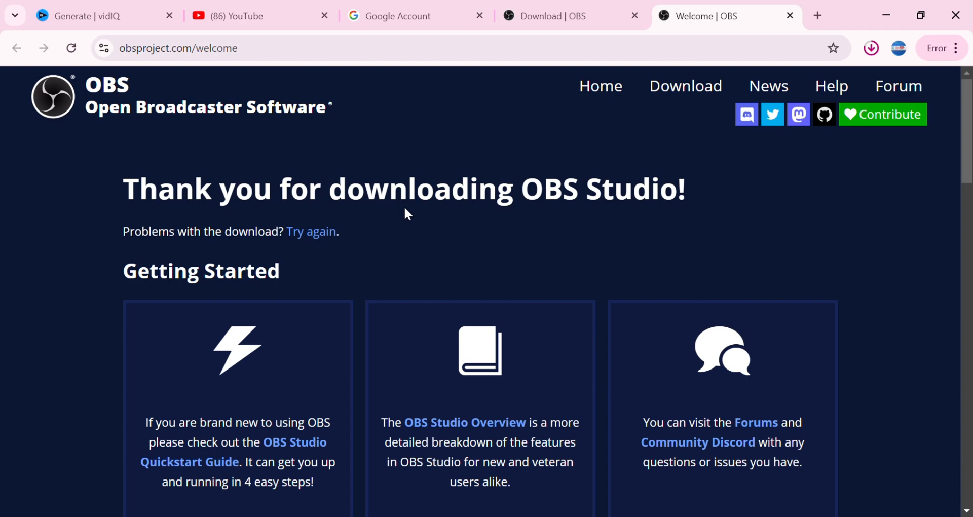
Return to the open YouTube page and go to its live streaming dashboard.
{"action": "left_click", "coordinate": [231, 16]}
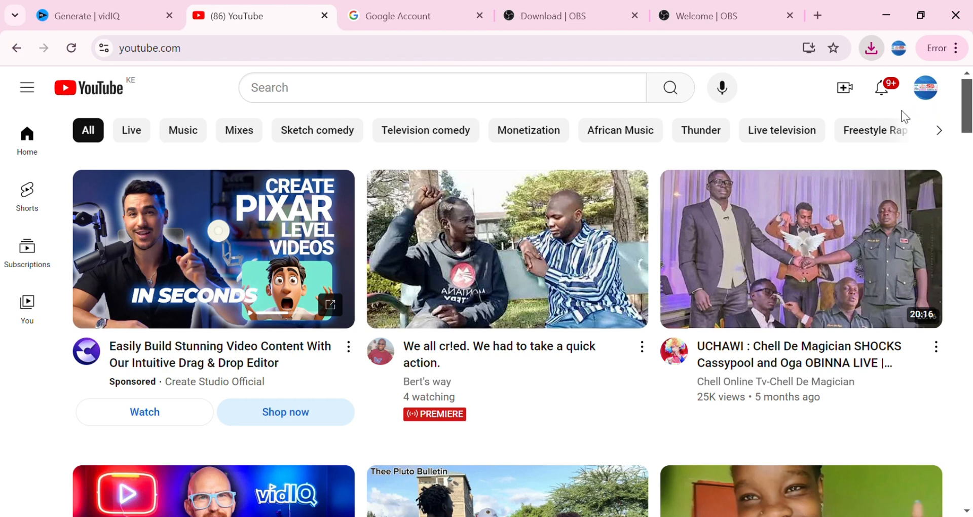
{"action": "left_click", "coordinate": [850, 97]}
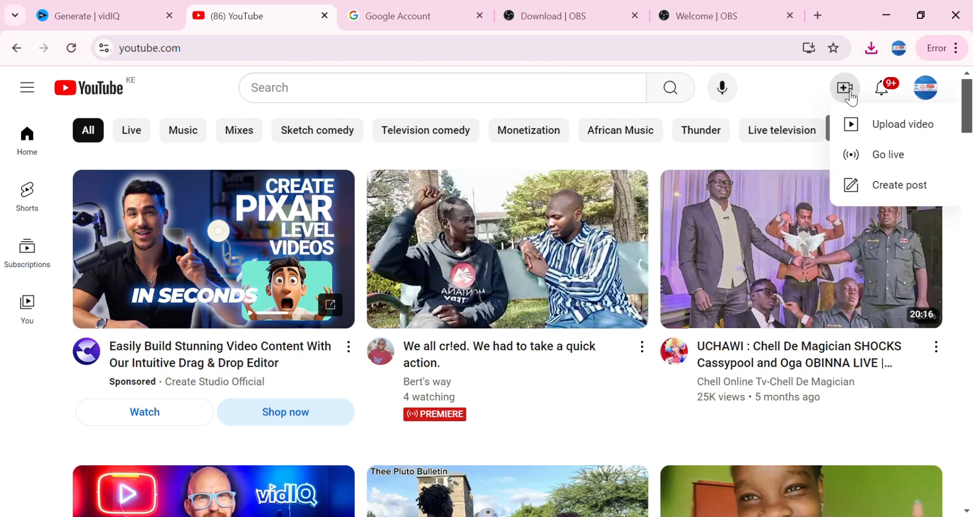
{"action": "left_click", "coordinate": [902, 156]}
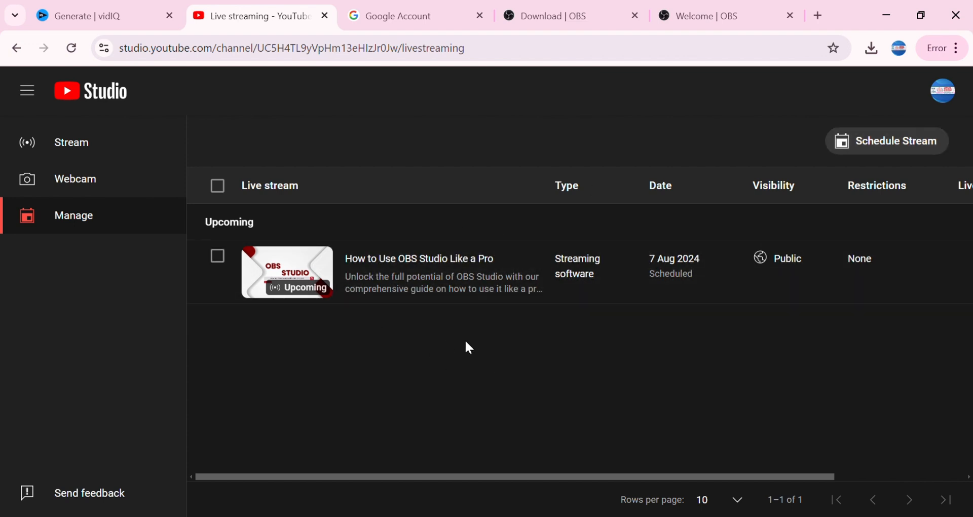
{"action": "left_click", "coordinate": [906, 146]}
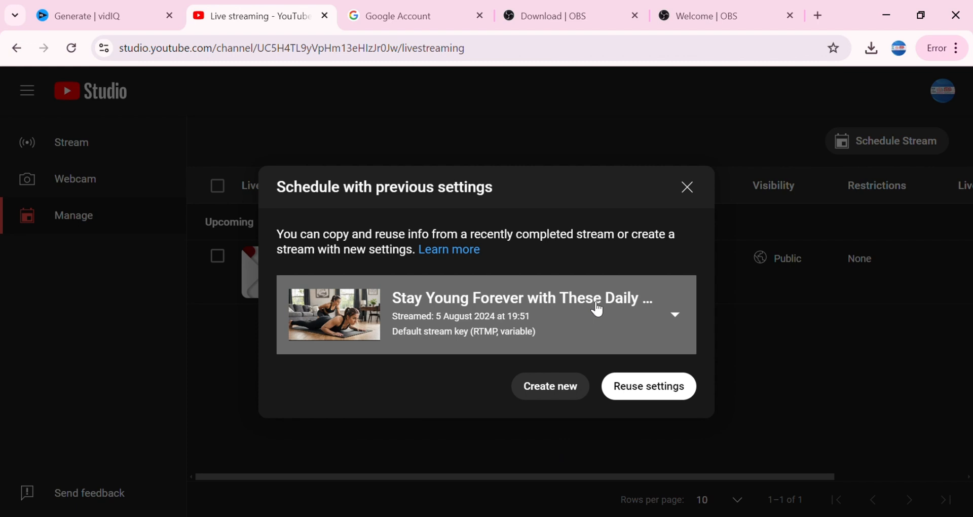
{"action": "left_click", "coordinate": [649, 388]}
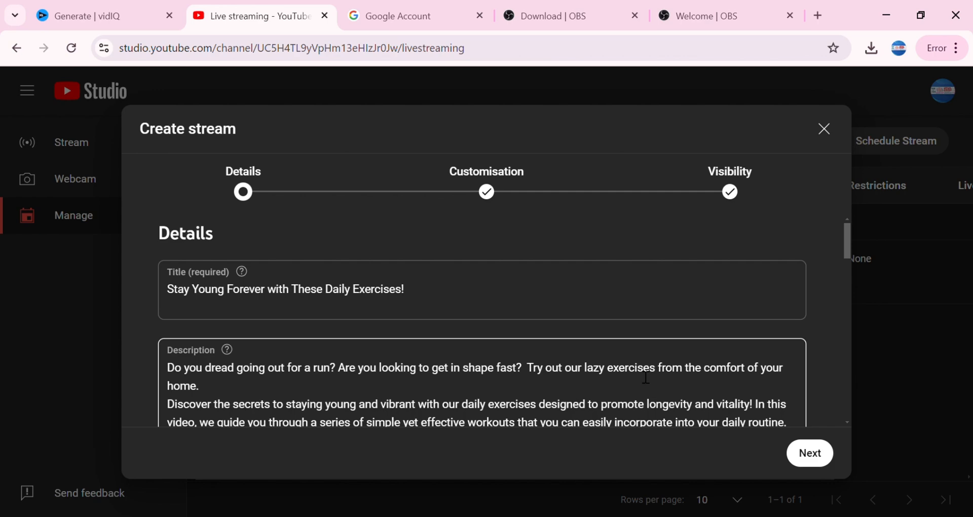
{"action": "left_click_drag", "start_coordinate": [847, 245], "coordinate": [832, 206]}
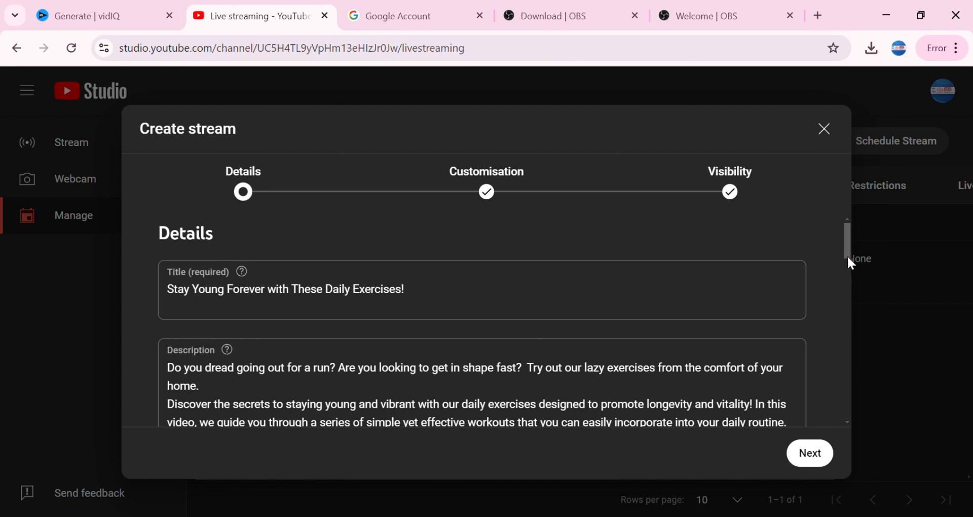
{"action": "left_click_drag", "start_coordinate": [850, 242], "coordinate": [850, 340]}
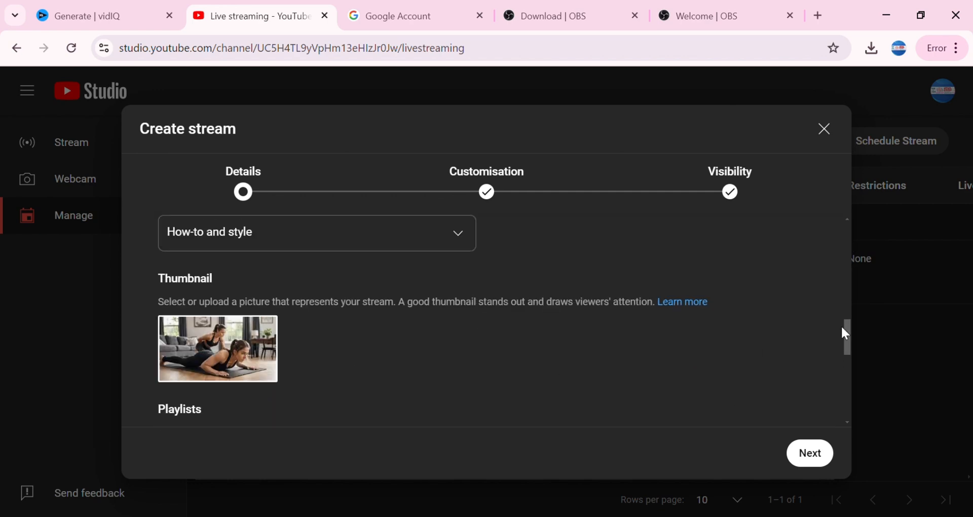
{"action": "left_click_drag", "start_coordinate": [850, 337], "coordinate": [839, 184]}
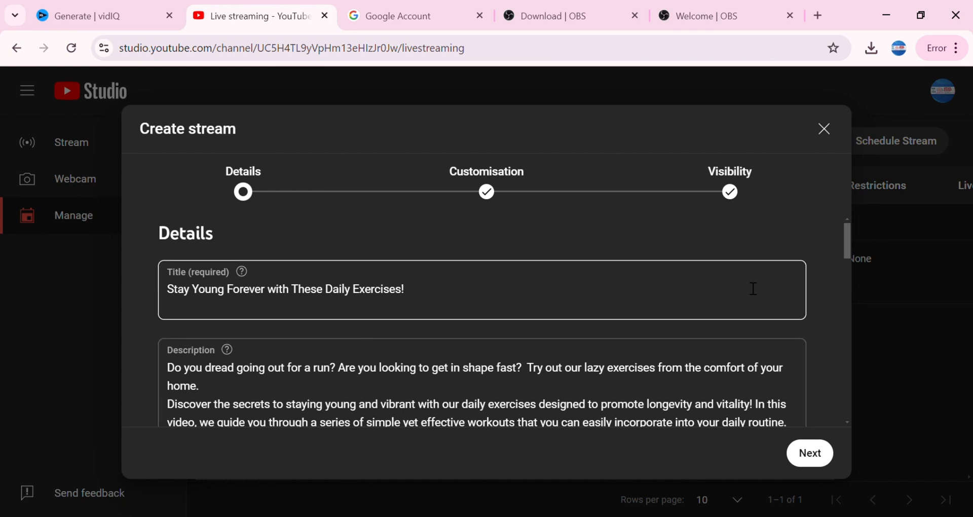
{"action": "left_click", "coordinate": [826, 130]}
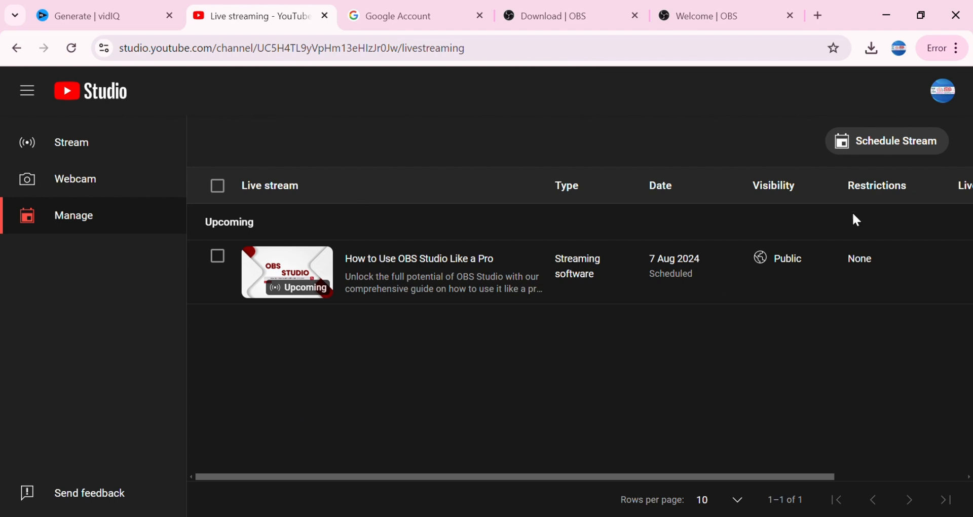
Schedule a new stream with new settings and copy vidIQ's title "ASMR Meditation Frequencies for Healing, Deep Sleep, Study, and Focus" into it.
{"action": "left_click", "coordinate": [896, 149]}
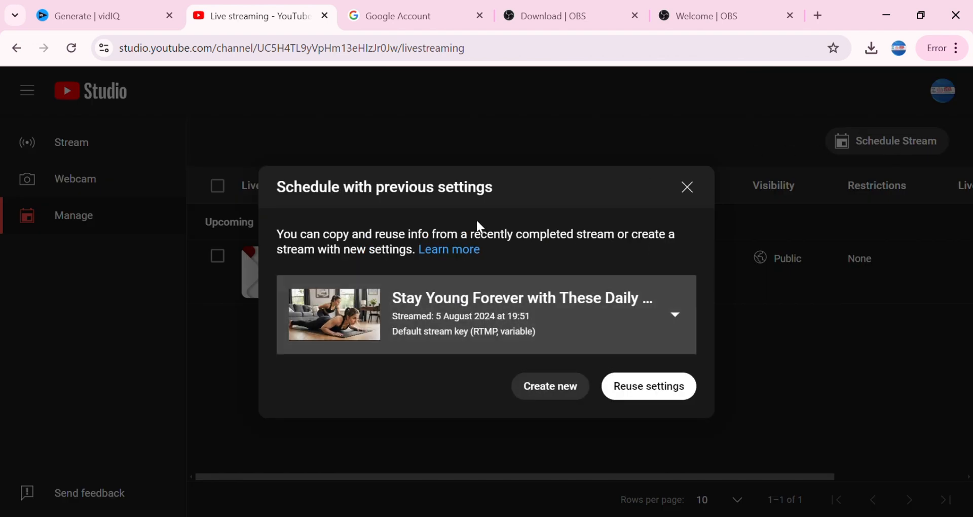
{"action": "left_click", "coordinate": [546, 397]}
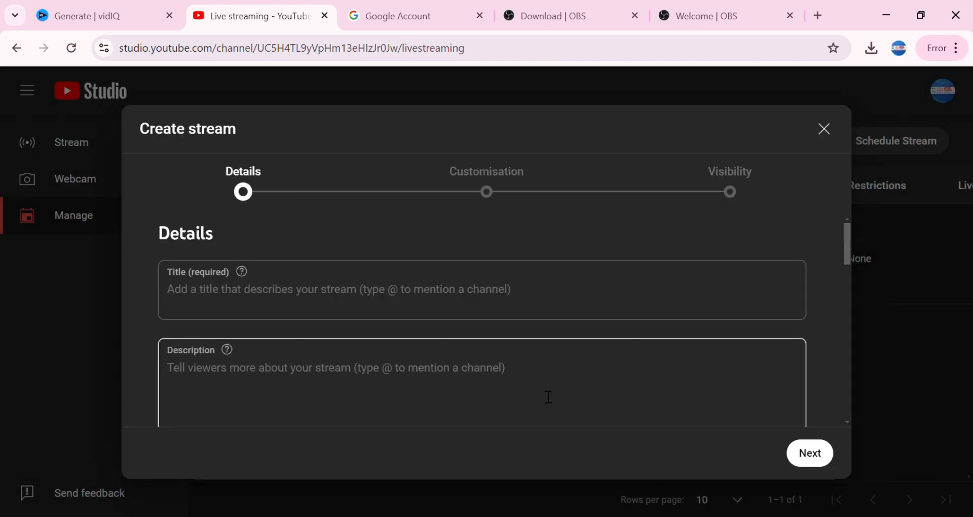
{"action": "left_click", "coordinate": [244, 308]}
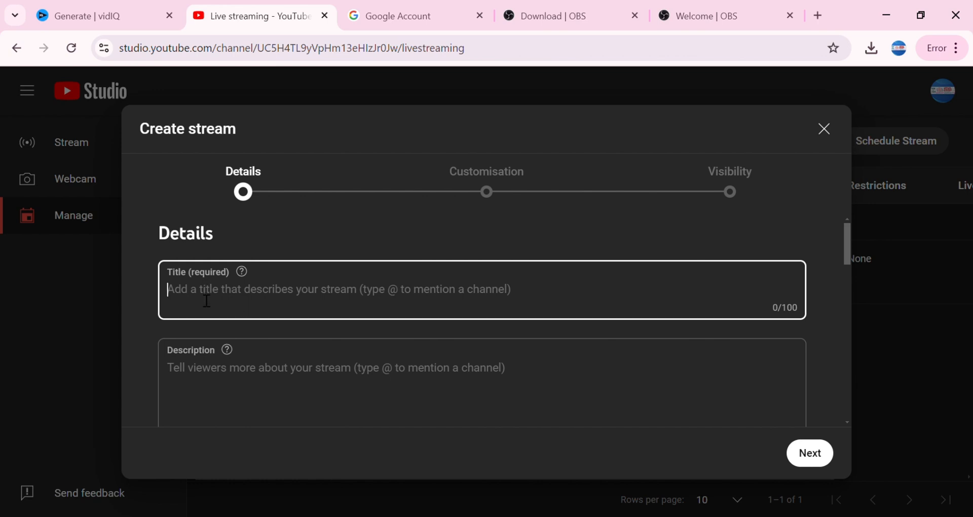
{"action": "left_click", "coordinate": [94, 20]}
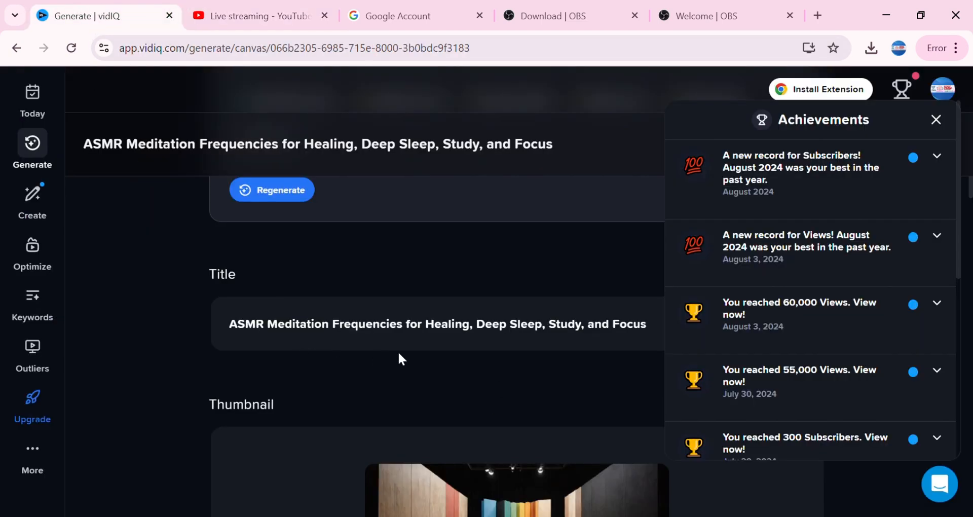
{"action": "scroll", "coordinate": [402, 355], "scroll_direction": "down", "scroll_amount": 3}
{"action": "scroll", "coordinate": [322, 249], "scroll_direction": "up", "scroll_amount": 3}
{"action": "left_click_drag", "start_coordinate": [229, 324], "coordinate": [650, 344]}
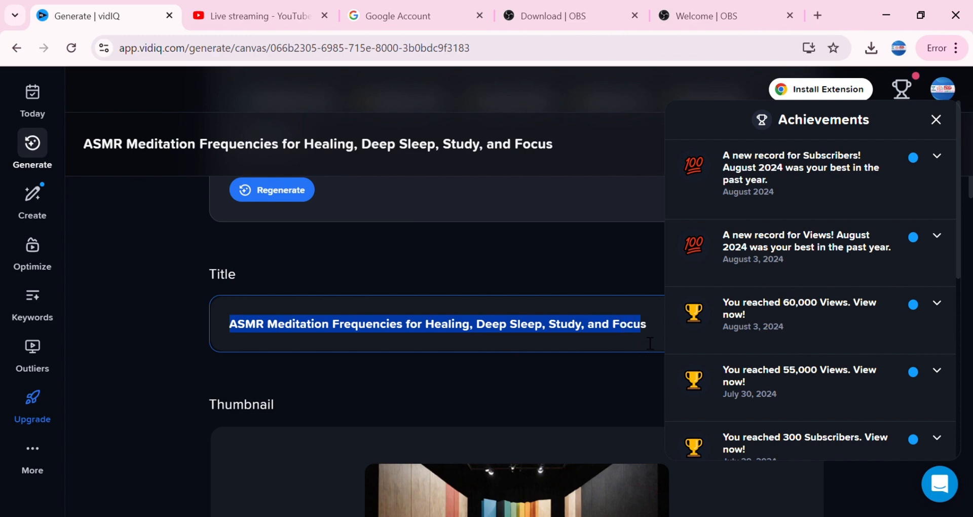
{"action": "left_click", "coordinate": [936, 120]}
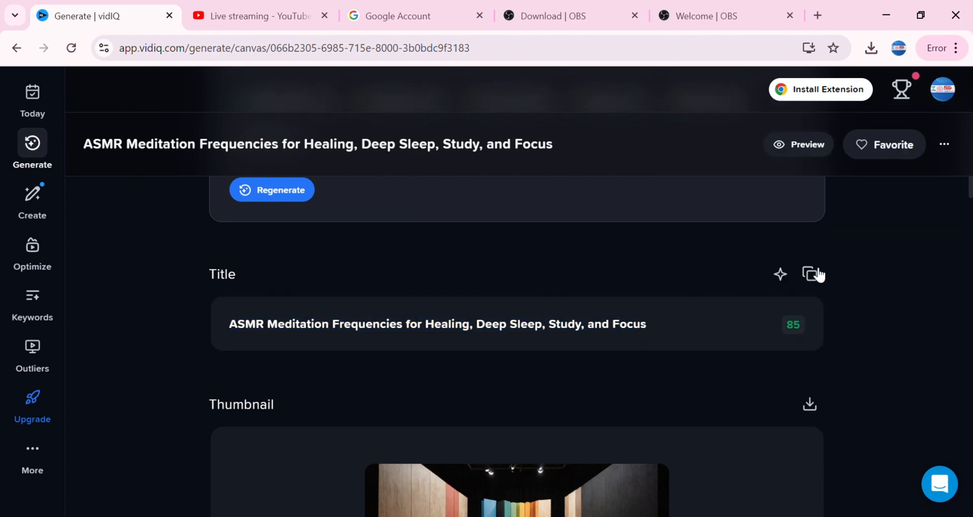
{"action": "left_click", "coordinate": [811, 276]}
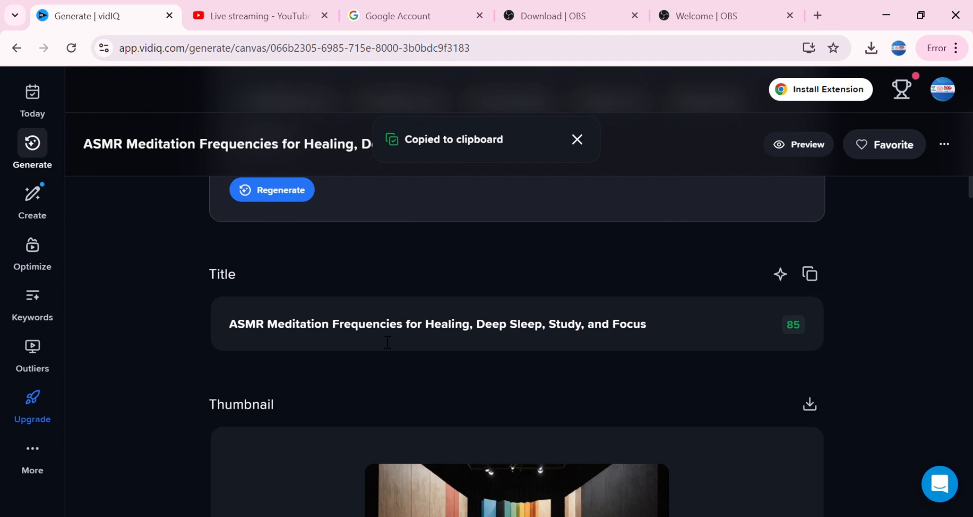
{"action": "left_click", "coordinate": [266, 20]}
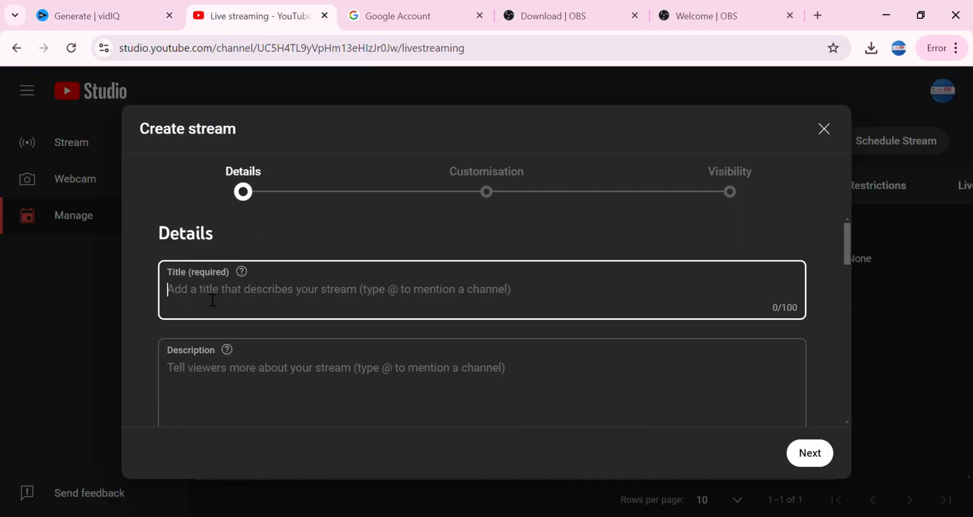
{"action": "key", "text": "ctrl+v"}
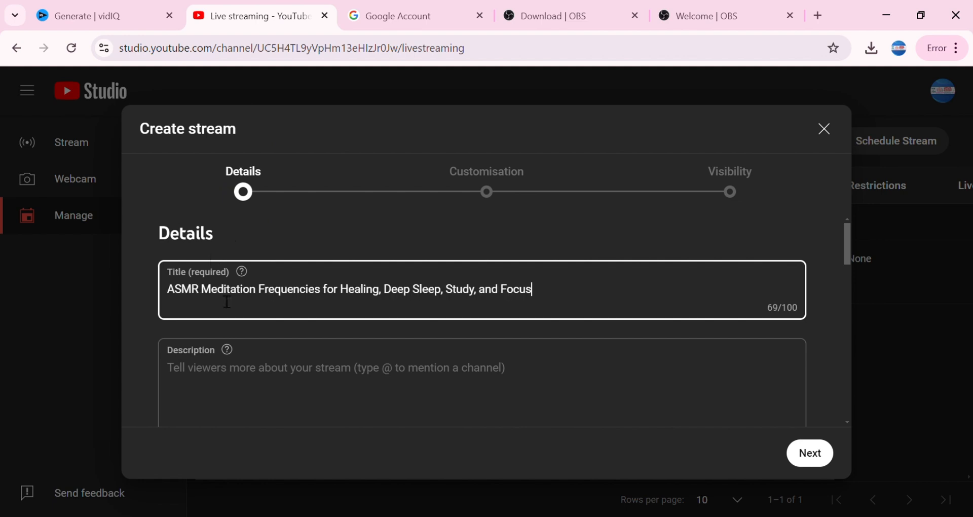
Copy the full generated description from the vidIQ page into the stream's description.
{"action": "scroll", "coordinate": [662, 375], "scroll_direction": "down", "scroll_amount": 2}
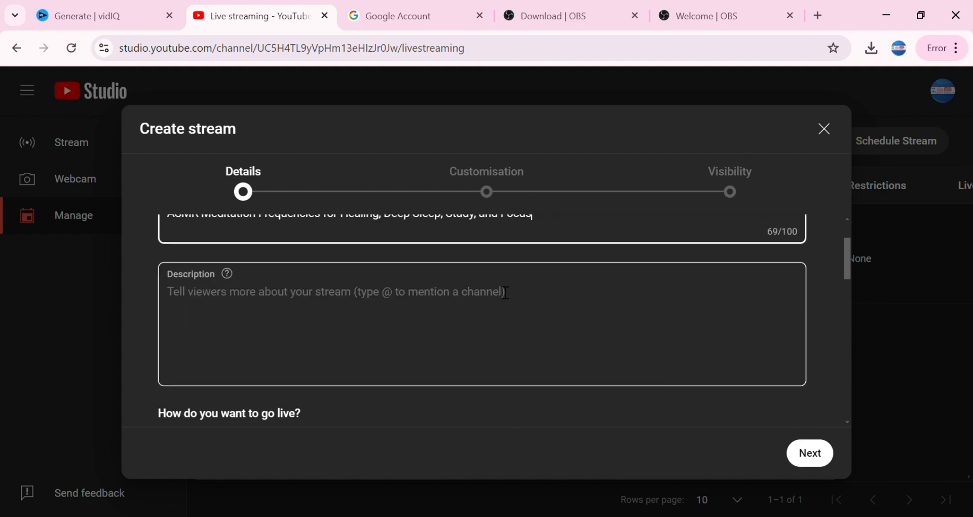
{"action": "left_click", "coordinate": [266, 311]}
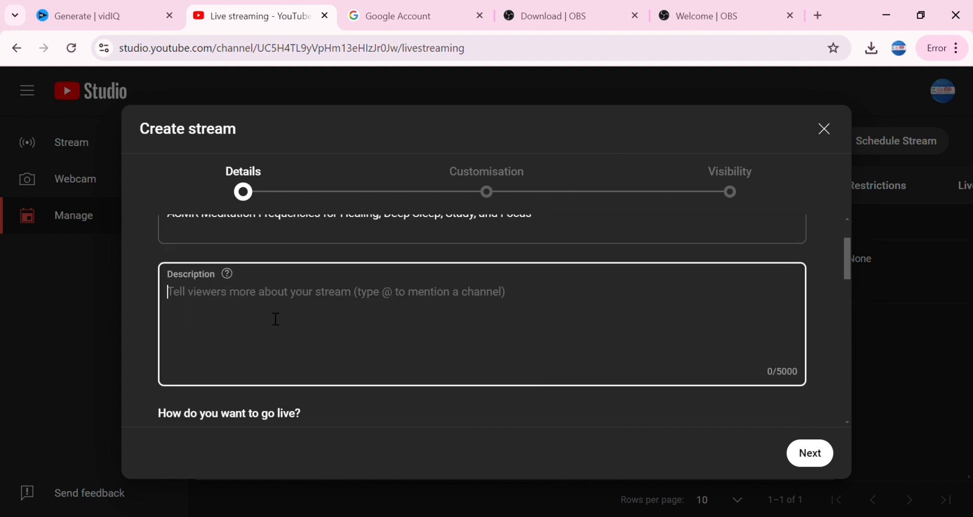
{"action": "left_click", "coordinate": [90, 23]}
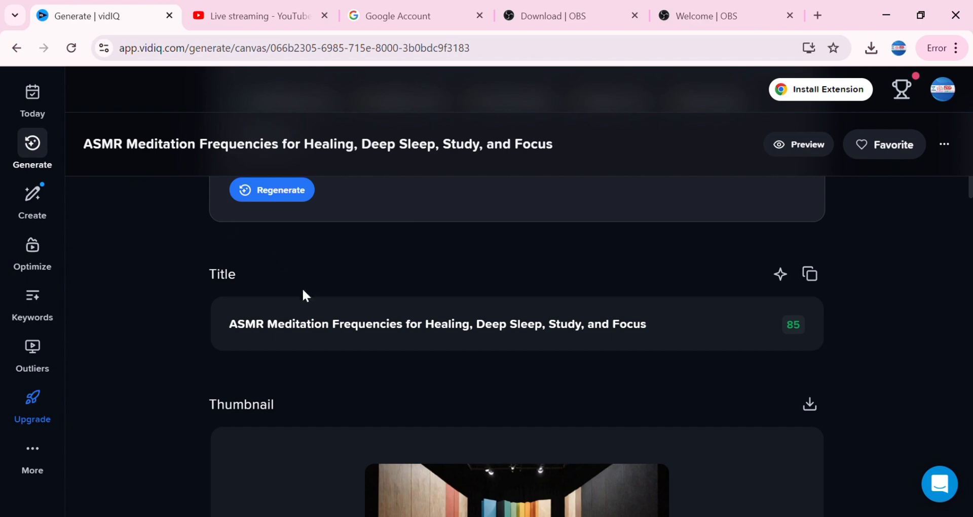
{"action": "scroll", "coordinate": [498, 379], "scroll_direction": "down", "scroll_amount": 9}
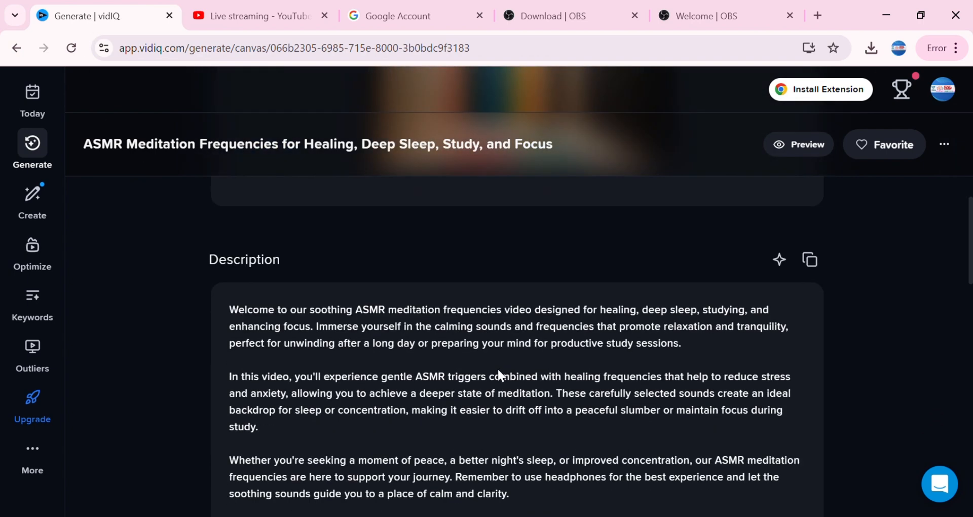
{"action": "scroll", "coordinate": [500, 375], "scroll_direction": "down", "scroll_amount": 1}
{"action": "scroll", "coordinate": [501, 375], "scroll_direction": "up", "scroll_amount": 1}
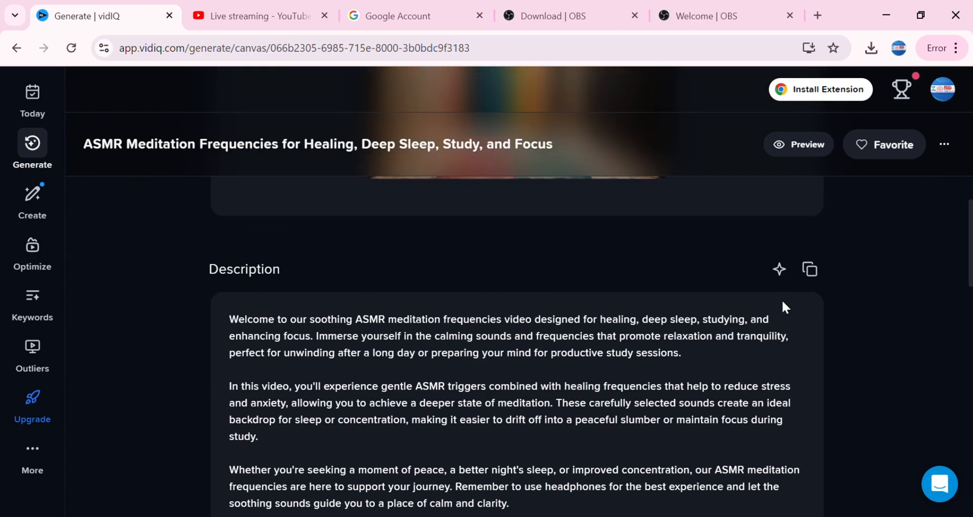
{"action": "left_click", "coordinate": [811, 271]}
{"action": "scroll", "coordinate": [632, 349], "scroll_direction": "down", "scroll_amount": 3}
{"action": "scroll", "coordinate": [632, 349], "scroll_direction": "up", "scroll_amount": 3}
{"action": "left_click", "coordinate": [242, 17]}
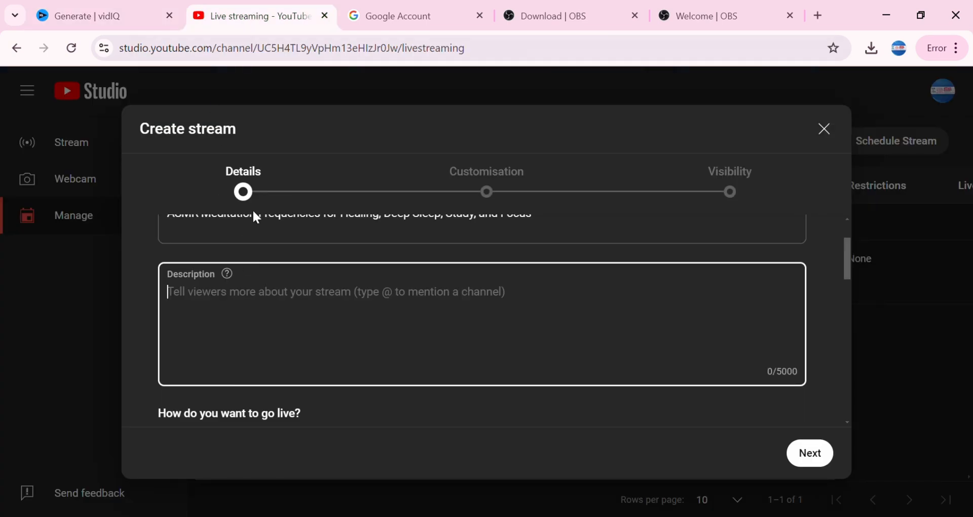
{"action": "key", "text": "ctrl+v"}
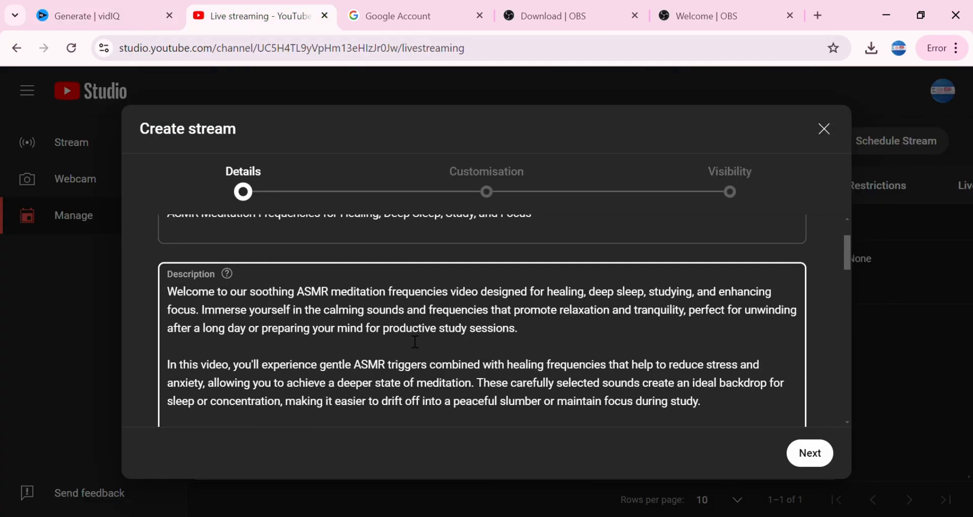
Choose Streaming software as the broadcast type for going live.
{"action": "scroll", "coordinate": [442, 341], "scroll_direction": "down", "scroll_amount": 6}
{"action": "scroll", "coordinate": [459, 342], "scroll_direction": "up", "scroll_amount": 3}
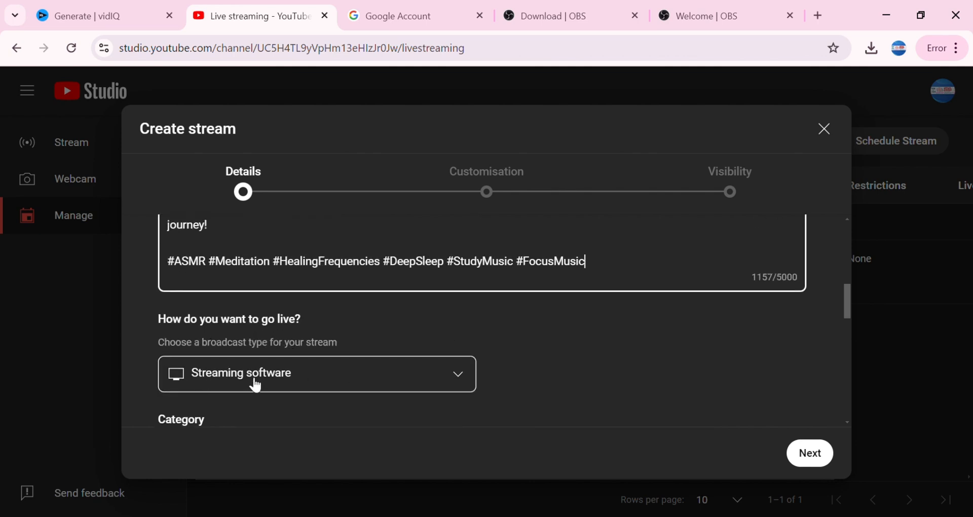
{"action": "left_click", "coordinate": [462, 377]}
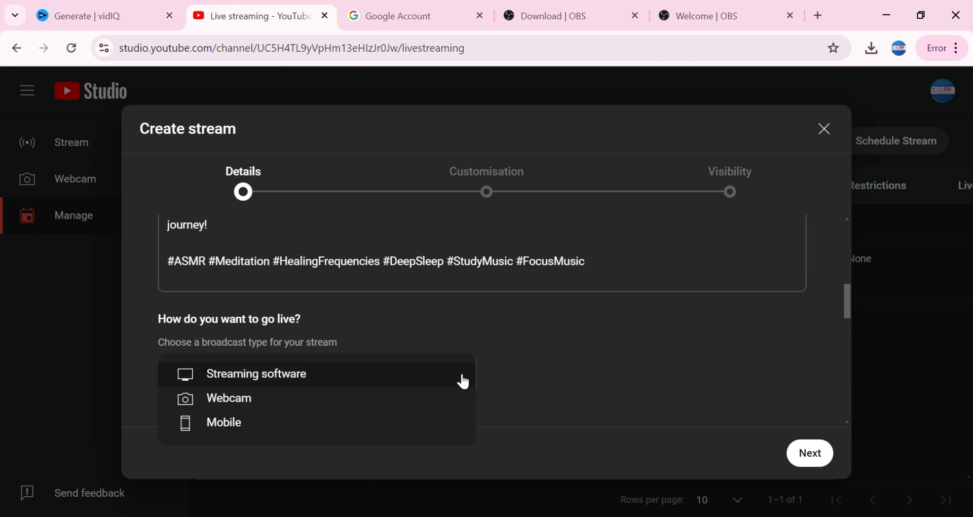
{"action": "left_click", "coordinate": [304, 382]}
Upload the picture of the room with multicoloured wall panels as the stream's thumbnail.
{"action": "scroll", "coordinate": [545, 354], "scroll_direction": "down", "scroll_amount": 3}
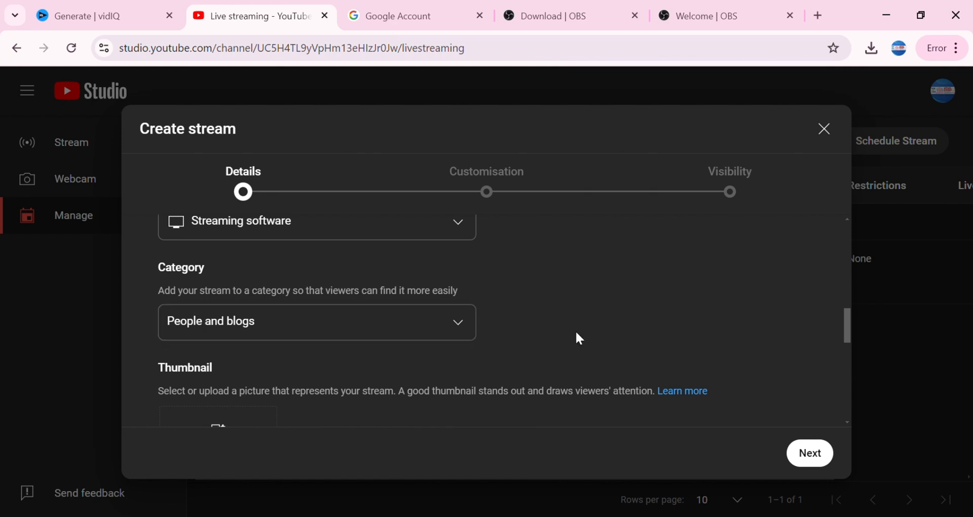
{"action": "scroll", "coordinate": [577, 334], "scroll_direction": "down", "scroll_amount": 2}
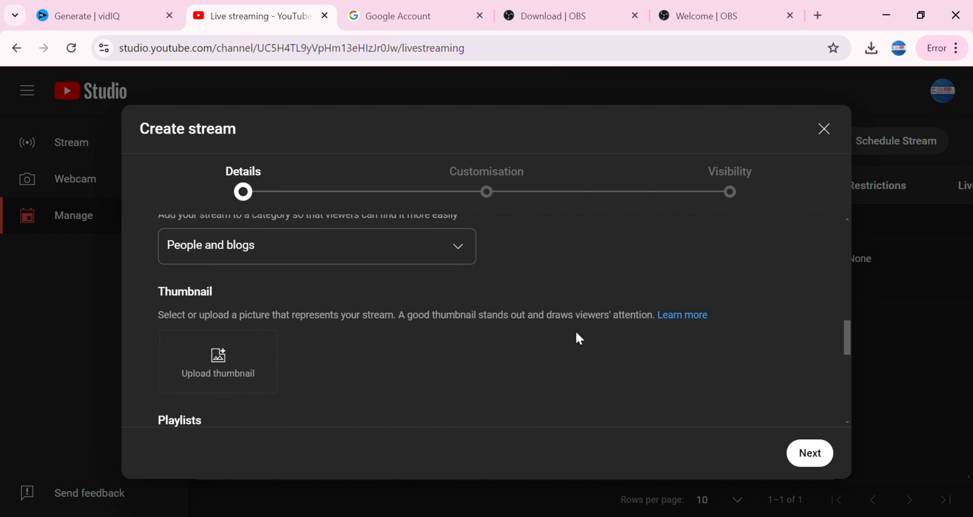
{"action": "left_click", "coordinate": [232, 382]}
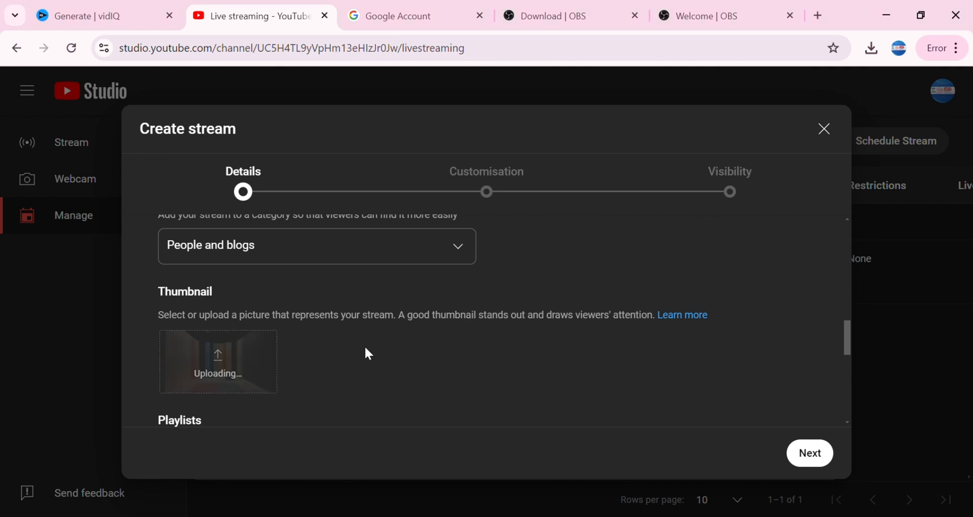
Open the playlist selection for the stream.
{"action": "scroll", "coordinate": [401, 361], "scroll_direction": "down", "scroll_amount": 3}
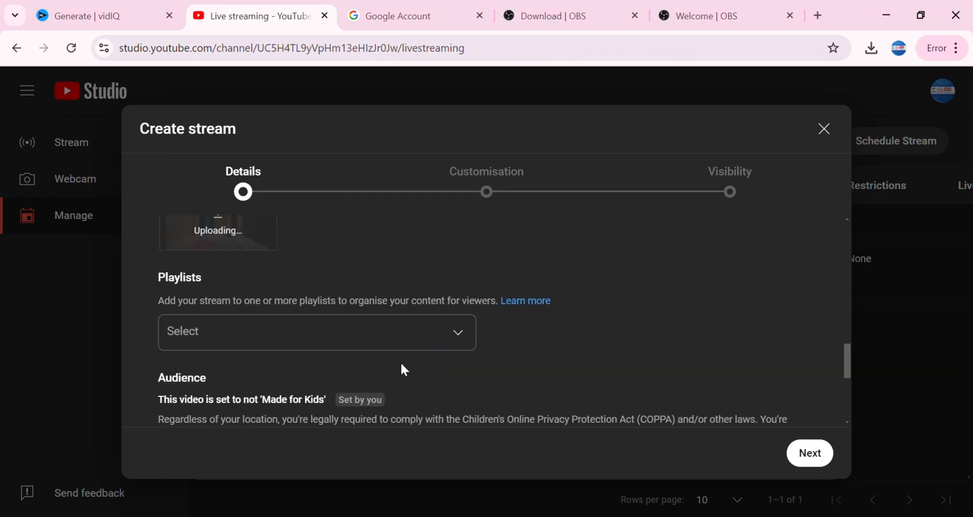
{"action": "scroll", "coordinate": [401, 361], "scroll_direction": "up", "scroll_amount": 1}
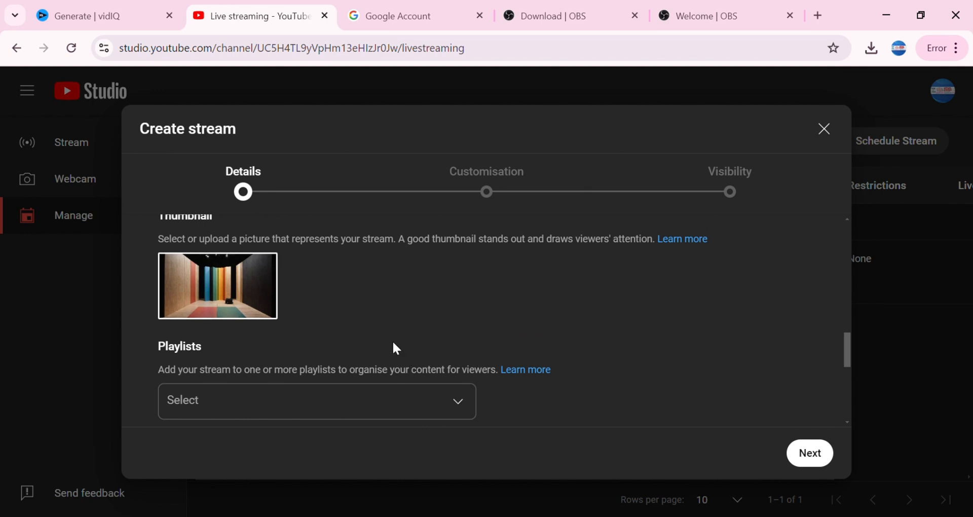
{"action": "scroll", "coordinate": [393, 344], "scroll_direction": "down", "scroll_amount": 1}
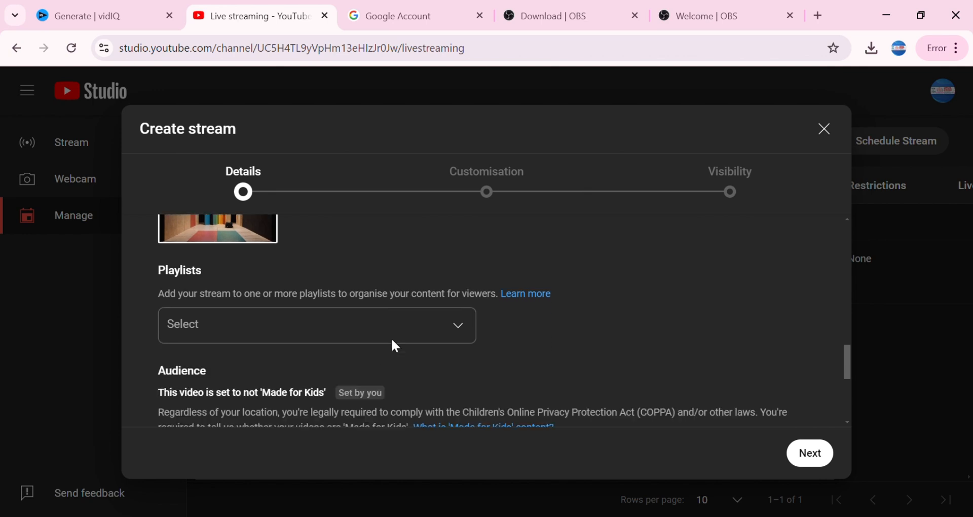
{"action": "left_click", "coordinate": [462, 332]}
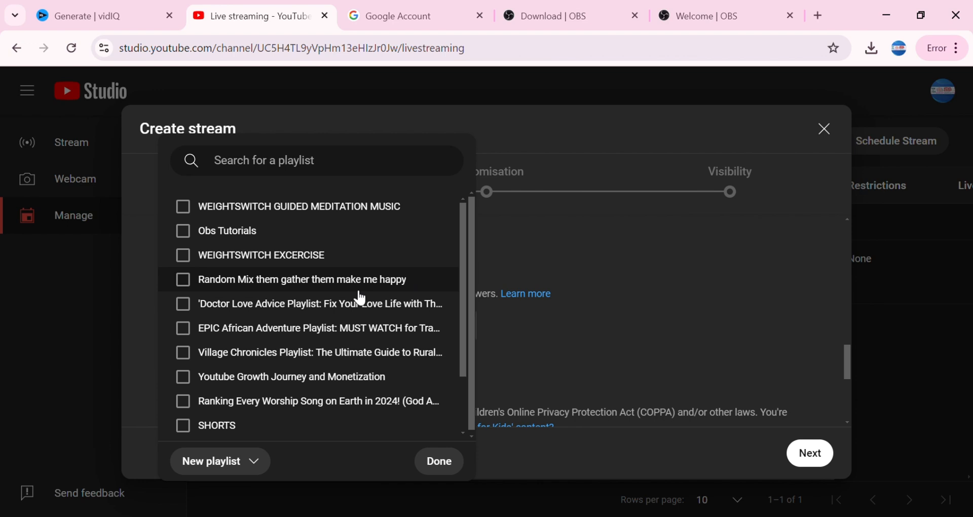
{"action": "left_click", "coordinate": [253, 464]}
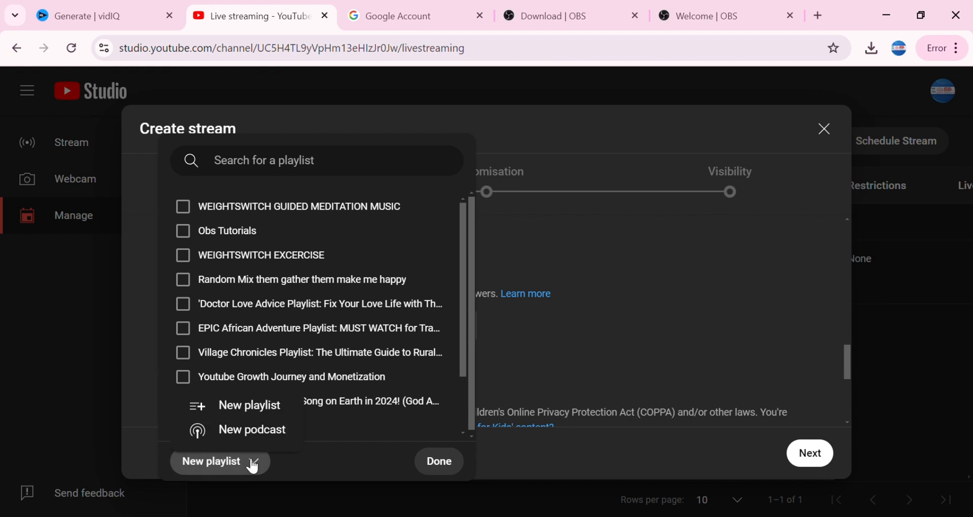
{"action": "left_click", "coordinate": [260, 415]}
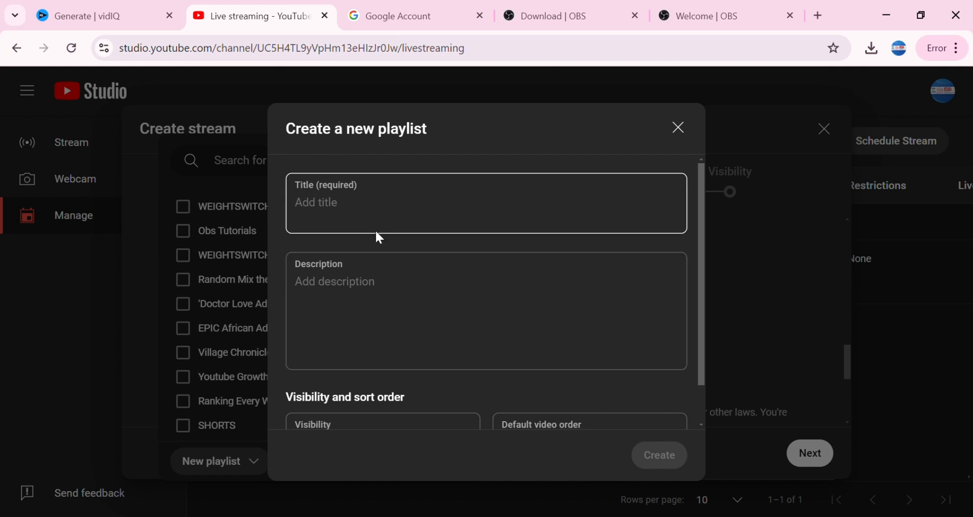
{"action": "scroll", "coordinate": [573, 352], "scroll_direction": "down", "scroll_amount": 1}
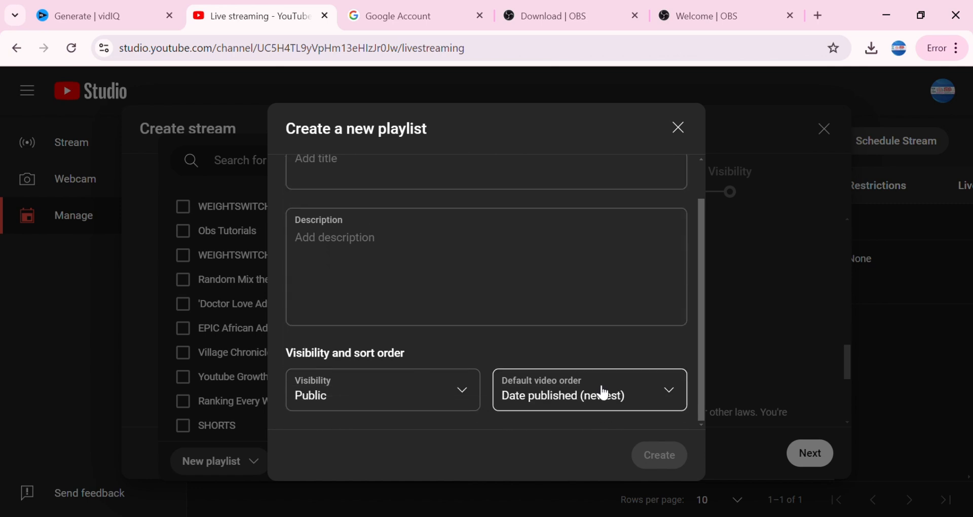
{"action": "left_click", "coordinate": [680, 128]}
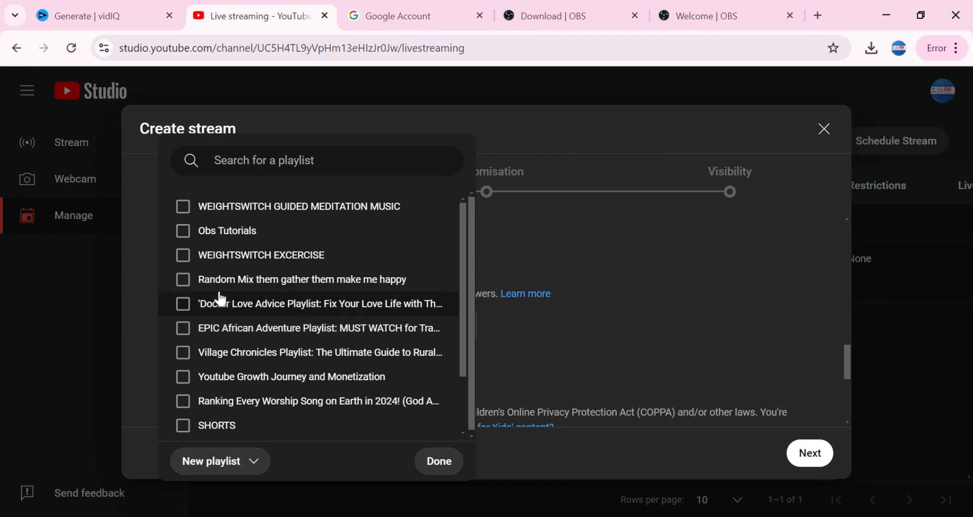
Add the stream to the existing playlist WEIGHTSWITCH GUIDED MEDITATION MUSIC.
{"action": "left_click", "coordinate": [183, 207]}
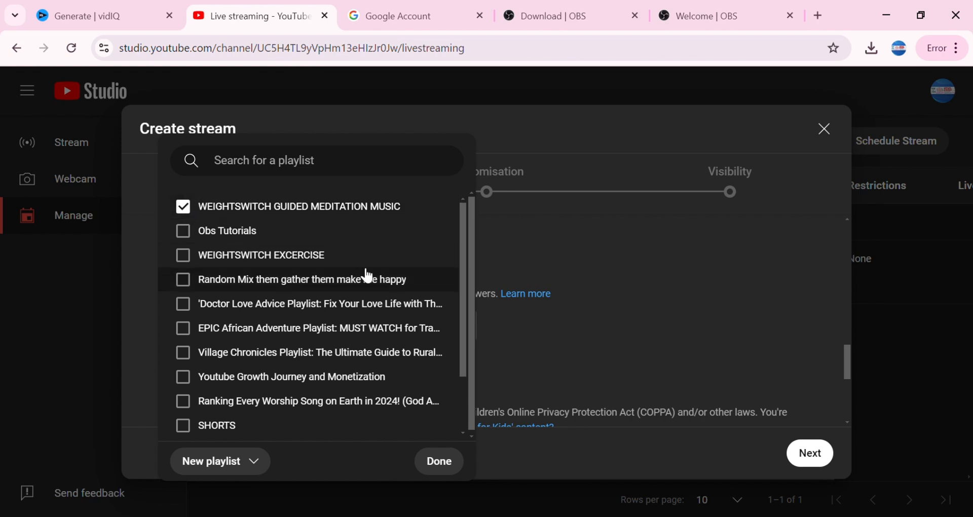
{"action": "left_click", "coordinate": [446, 465]}
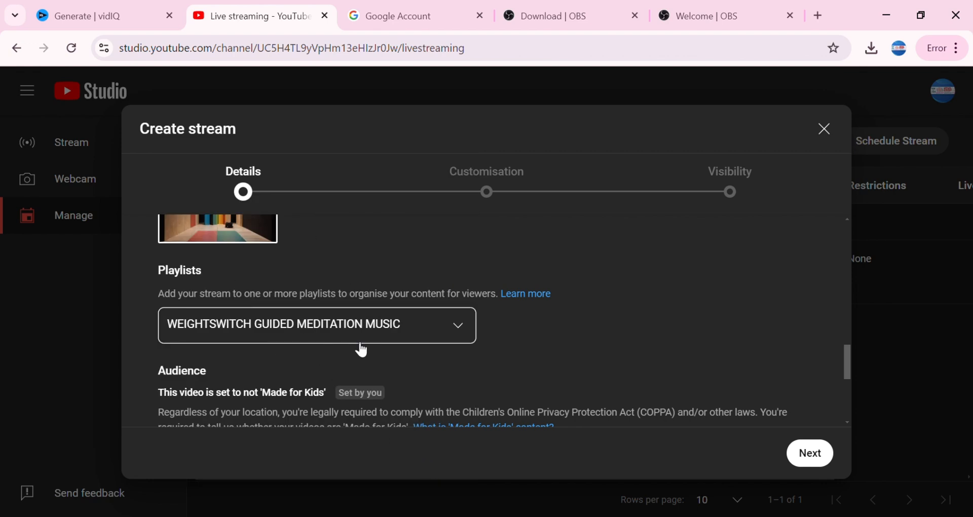
Keep the audience setting and expand the additional details for paid promotion, tags and subtitles.
{"action": "scroll", "coordinate": [562, 335], "scroll_direction": "down", "scroll_amount": 2}
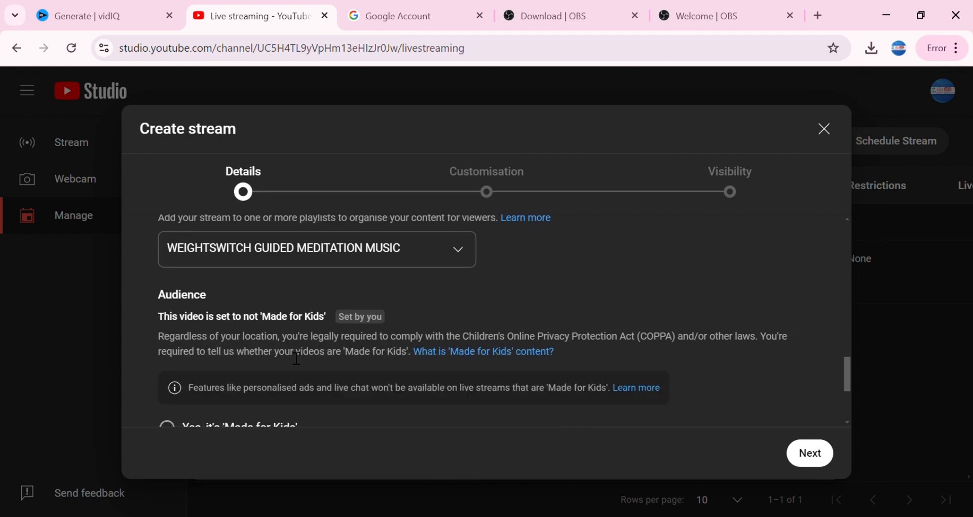
{"action": "scroll", "coordinate": [312, 353], "scroll_direction": "down", "scroll_amount": 2}
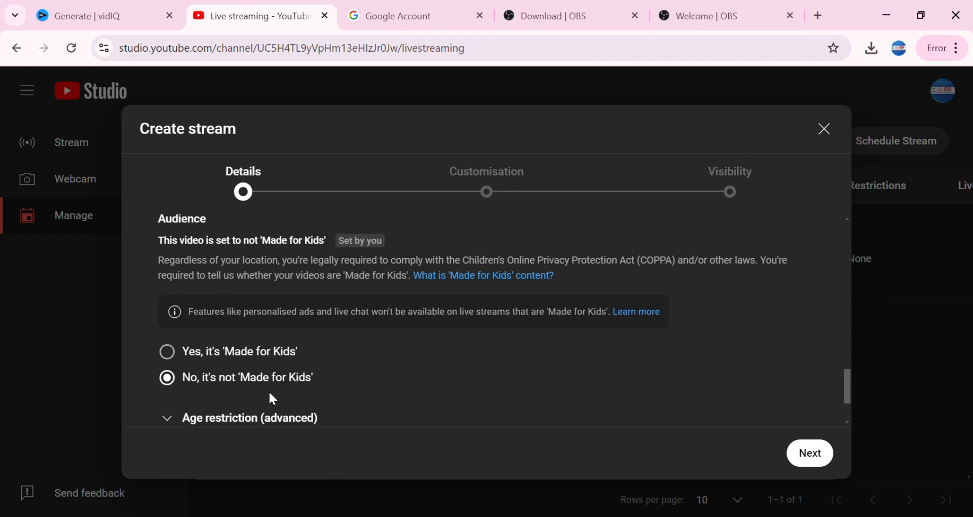
{"action": "scroll", "coordinate": [273, 400], "scroll_direction": "down", "scroll_amount": 2}
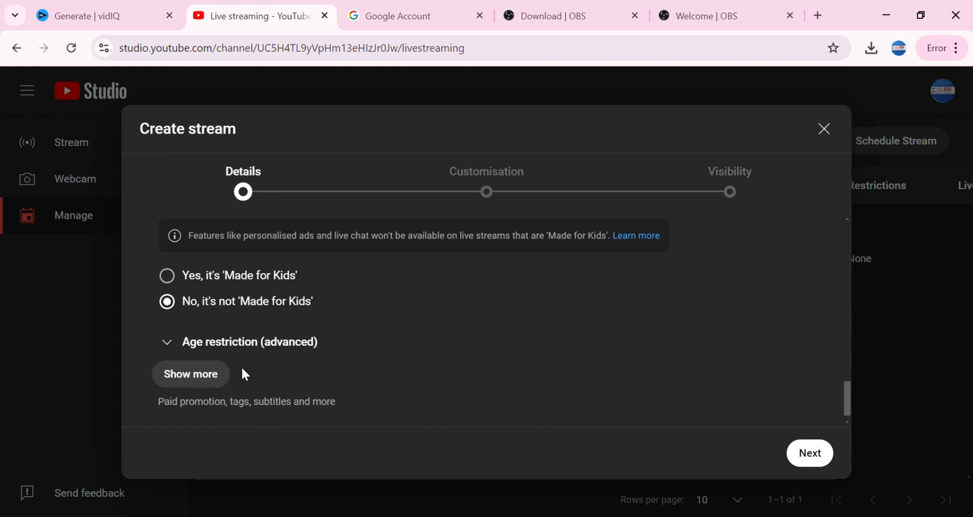
{"action": "left_click", "coordinate": [218, 387]}
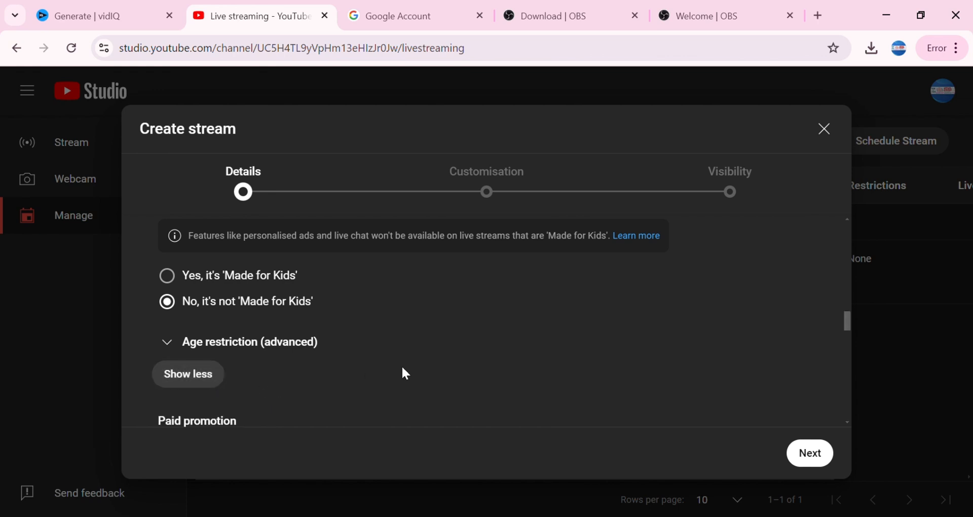
Leave paid promotion unselected and answer No to the altered content question.
{"action": "scroll", "coordinate": [406, 374], "scroll_direction": "down", "scroll_amount": 2}
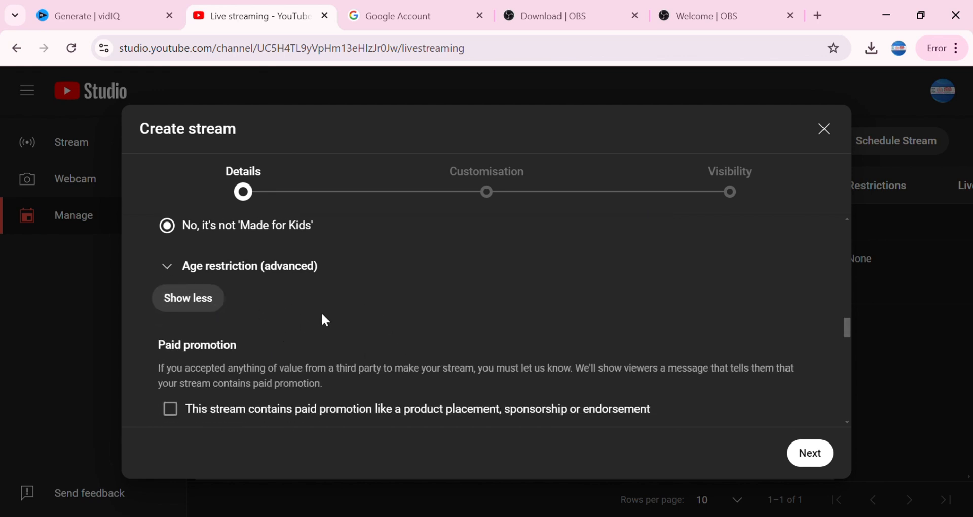
{"action": "scroll", "coordinate": [327, 319], "scroll_direction": "down", "scroll_amount": 2}
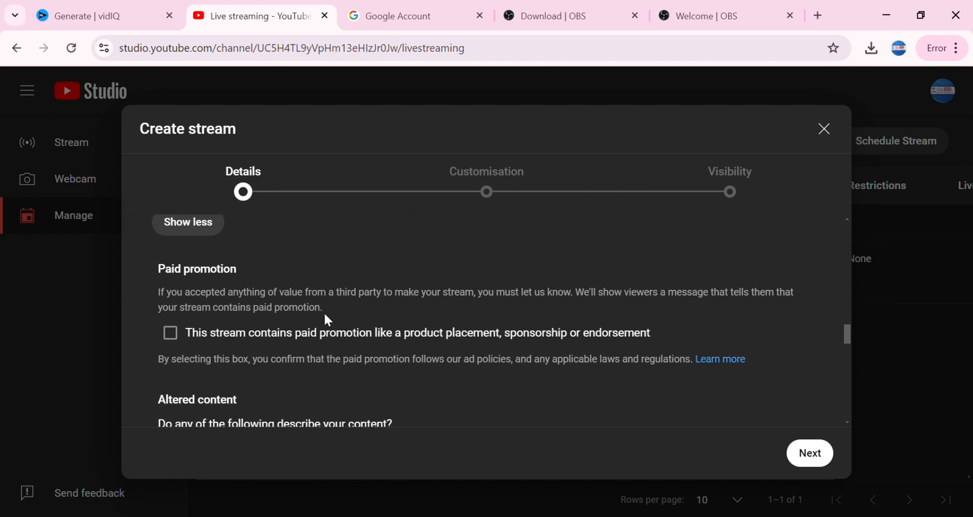
{"action": "scroll", "coordinate": [204, 295], "scroll_direction": "up", "scroll_amount": 2}
{"action": "scroll", "coordinate": [192, 304], "scroll_direction": "down", "scroll_amount": 2}
{"action": "scroll", "coordinate": [199, 359], "scroll_direction": "down", "scroll_amount": 4}
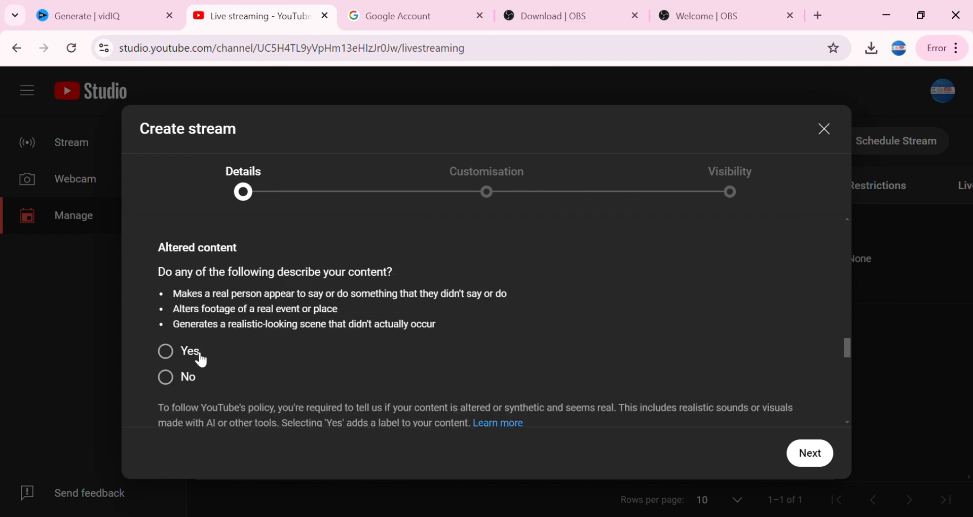
{"action": "left_click", "coordinate": [168, 380]}
Copy all generated tags from the vidIQ page into the stream's tags.
{"action": "scroll", "coordinate": [394, 373], "scroll_direction": "down", "scroll_amount": 3}
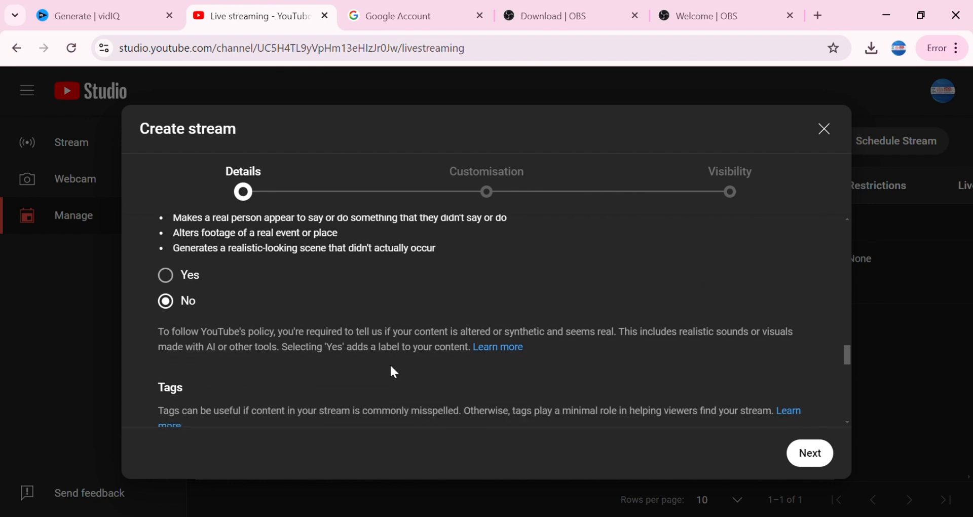
{"action": "left_click", "coordinate": [246, 384]}
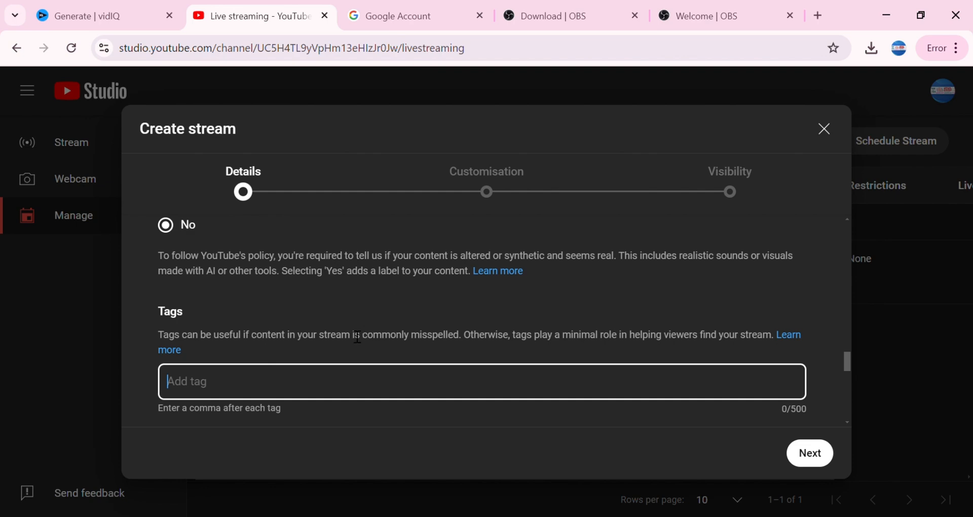
{"action": "left_click", "coordinate": [86, 19]}
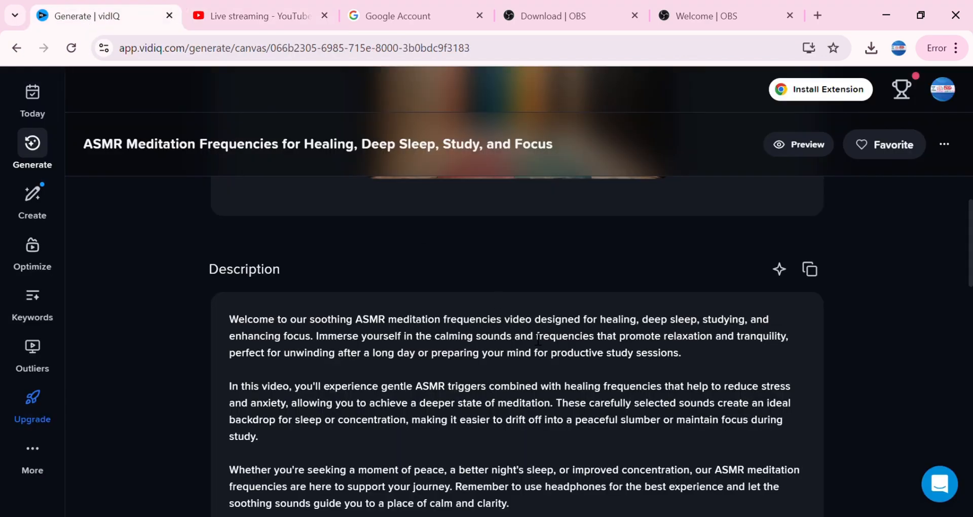
{"action": "scroll", "coordinate": [413, 364], "scroll_direction": "down", "scroll_amount": 7}
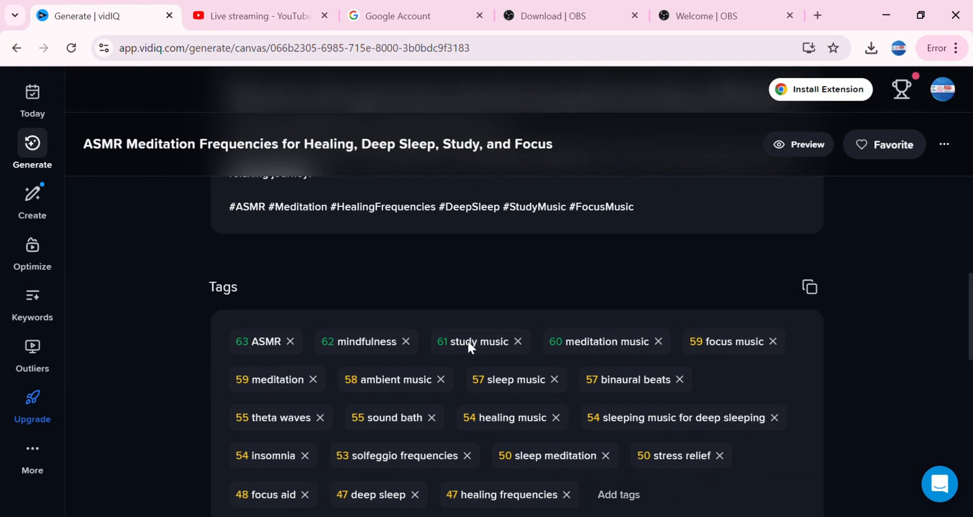
{"action": "left_click", "coordinate": [811, 288]}
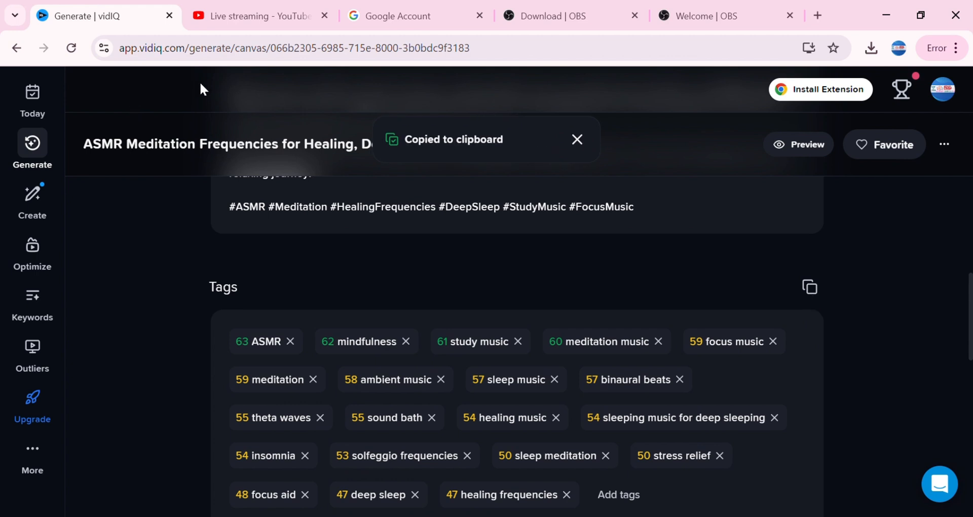
{"action": "left_click", "coordinate": [270, 15]}
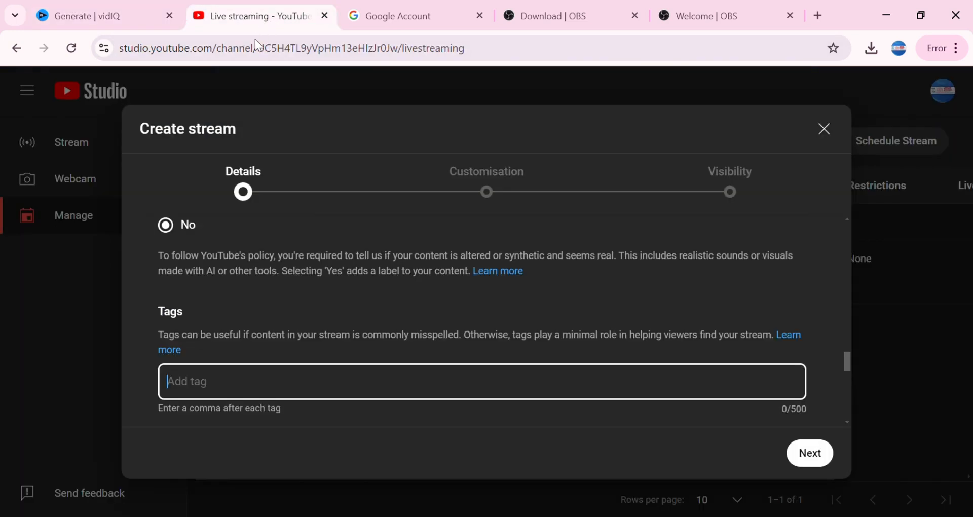
{"action": "left_click", "coordinate": [217, 392]}
{"action": "key", "text": "ctrl+v"}
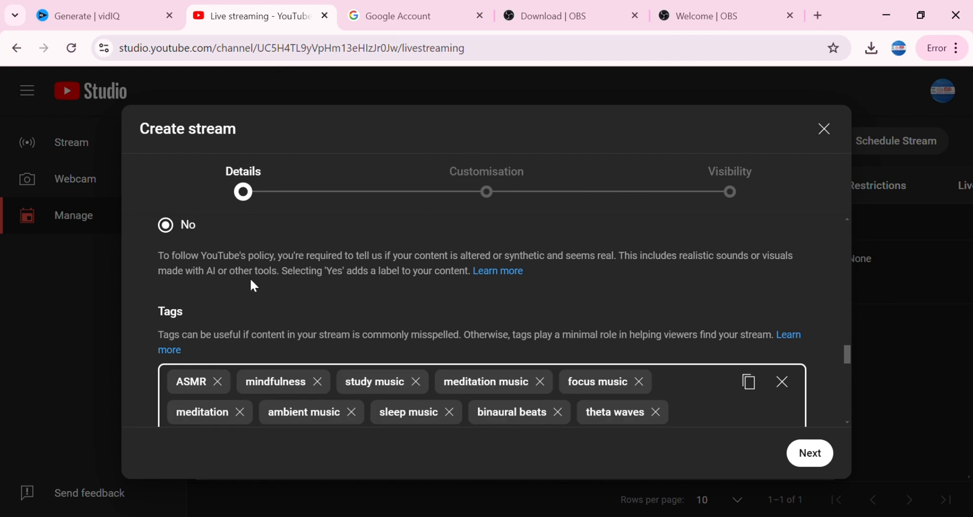
Set the stream language to English.
{"action": "scroll", "coordinate": [707, 355], "scroll_direction": "down", "scroll_amount": 3}
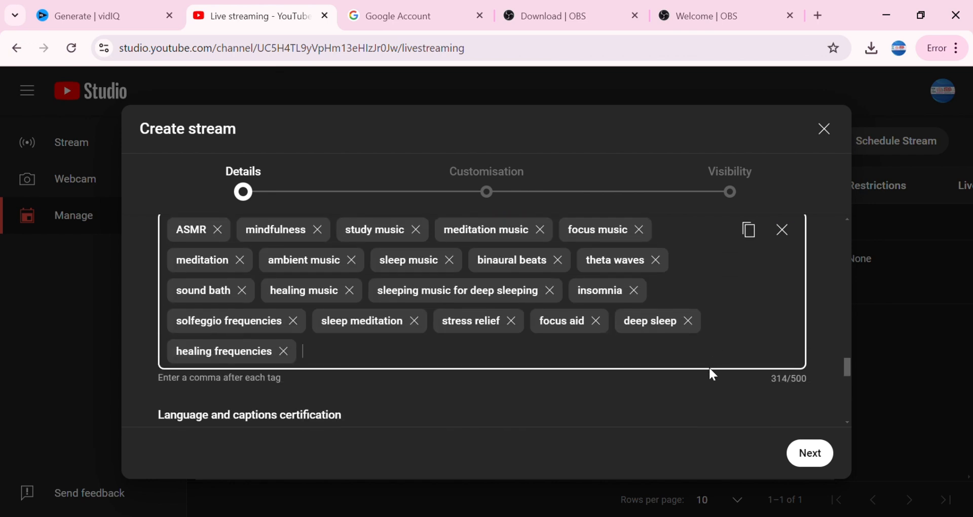
{"action": "scroll", "coordinate": [708, 367], "scroll_direction": "down", "scroll_amount": 2}
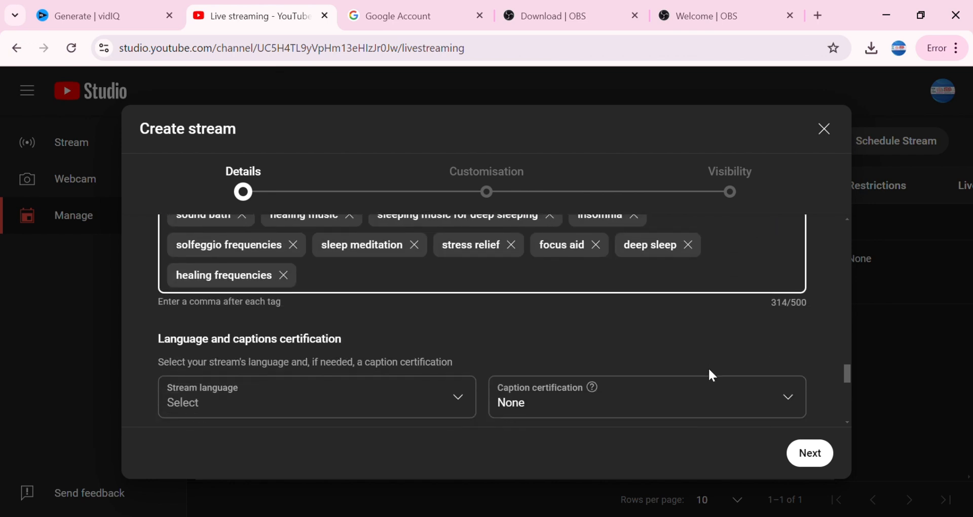
{"action": "left_click", "coordinate": [467, 407]}
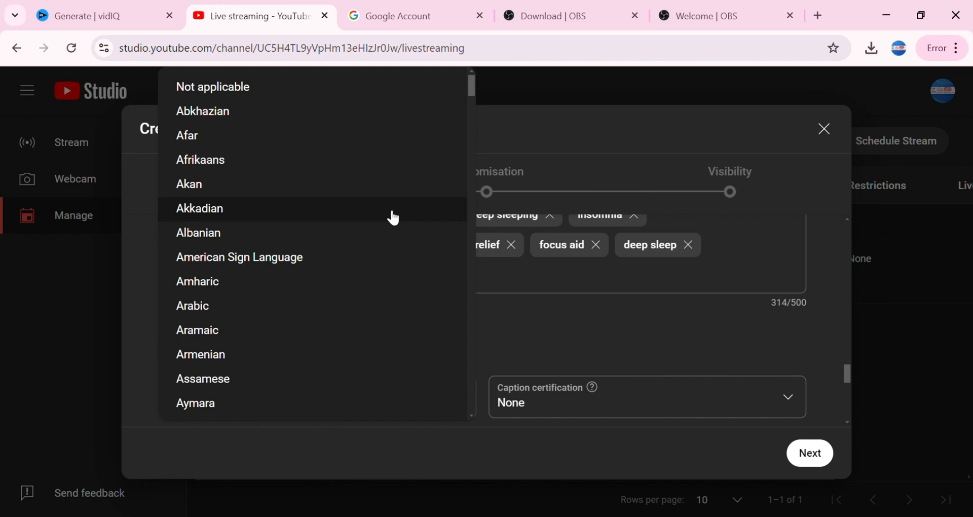
{"action": "scroll", "coordinate": [394, 218], "scroll_direction": "down", "scroll_amount": 5}
{"action": "scroll", "coordinate": [365, 241], "scroll_direction": "down", "scroll_amount": 7}
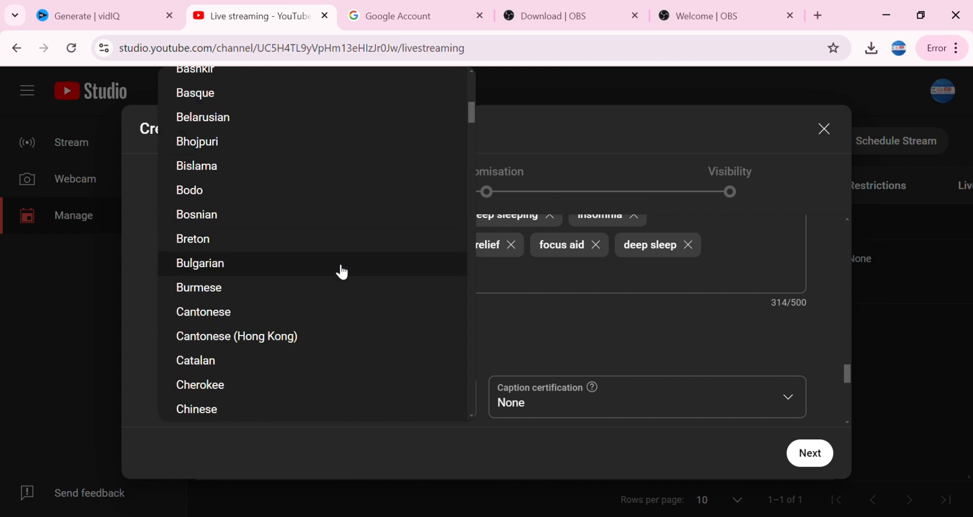
{"action": "scroll", "coordinate": [334, 292], "scroll_direction": "down", "scroll_amount": 9}
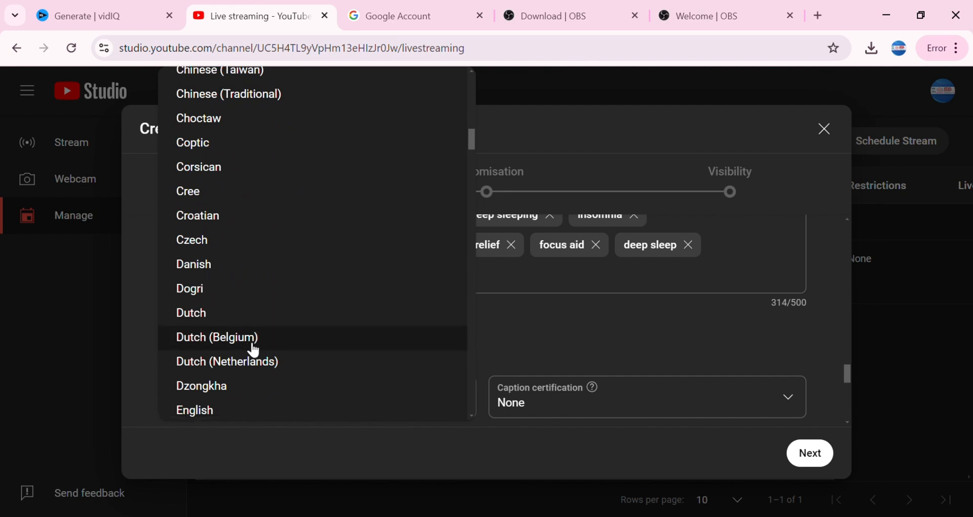
{"action": "left_click", "coordinate": [204, 266]}
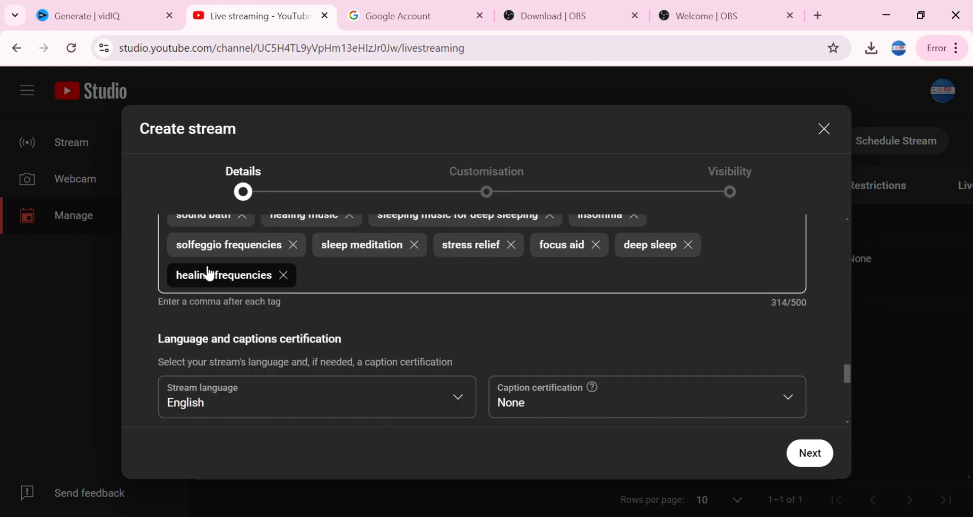
Review the stream's licence, embedding, comment moderation and rating settings without changing them.
{"action": "scroll", "coordinate": [494, 393], "scroll_direction": "down", "scroll_amount": 3}
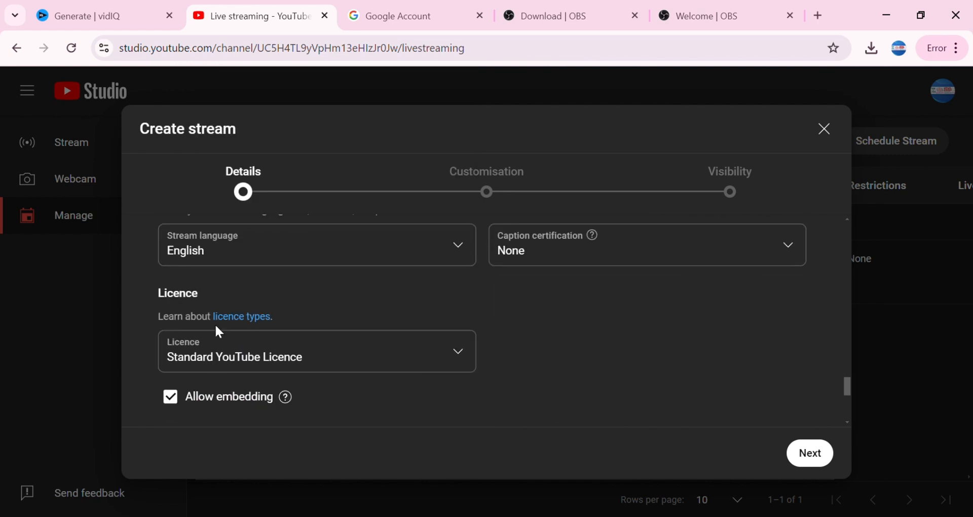
{"action": "scroll", "coordinate": [433, 364], "scroll_direction": "down", "scroll_amount": 3}
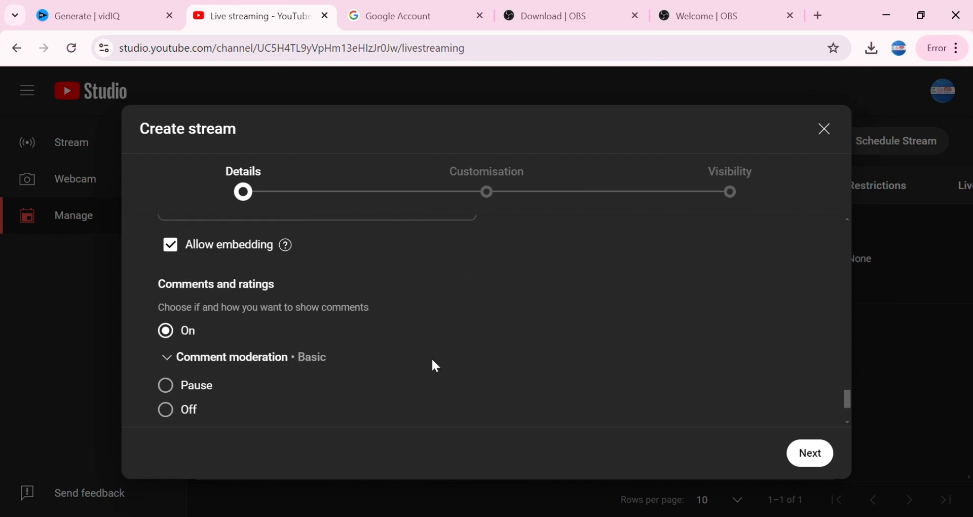
{"action": "scroll", "coordinate": [463, 369], "scroll_direction": "up", "scroll_amount": 1}
{"action": "scroll", "coordinate": [463, 369], "scroll_direction": "down", "scroll_amount": 1}
{"action": "scroll", "coordinate": [218, 324], "scroll_direction": "down", "scroll_amount": 2}
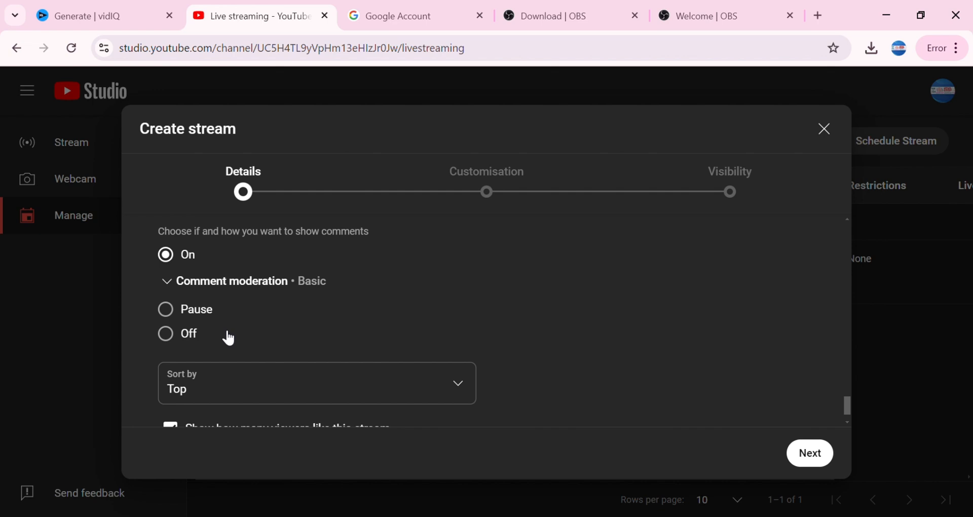
{"action": "scroll", "coordinate": [231, 338], "scroll_direction": "down", "scroll_amount": 1}
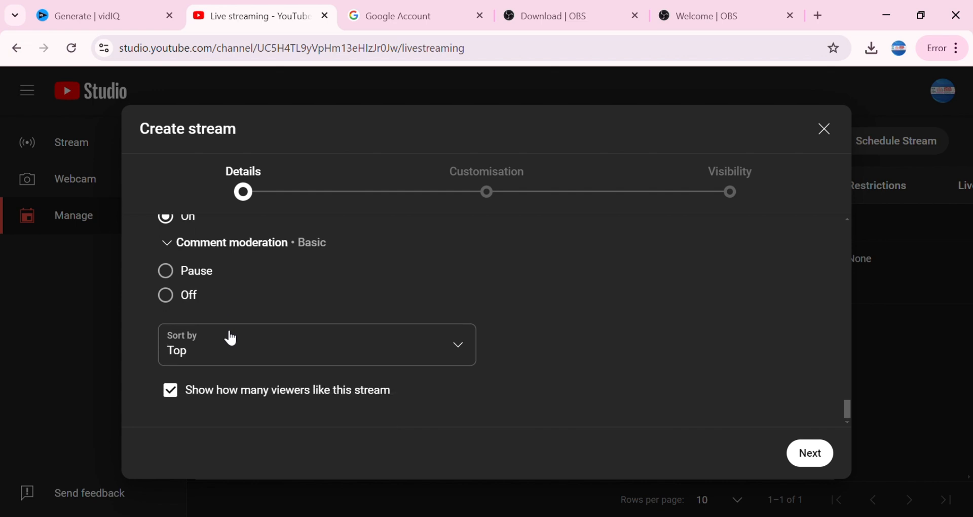
{"action": "scroll", "coordinate": [525, 352], "scroll_direction": "up", "scroll_amount": 5}
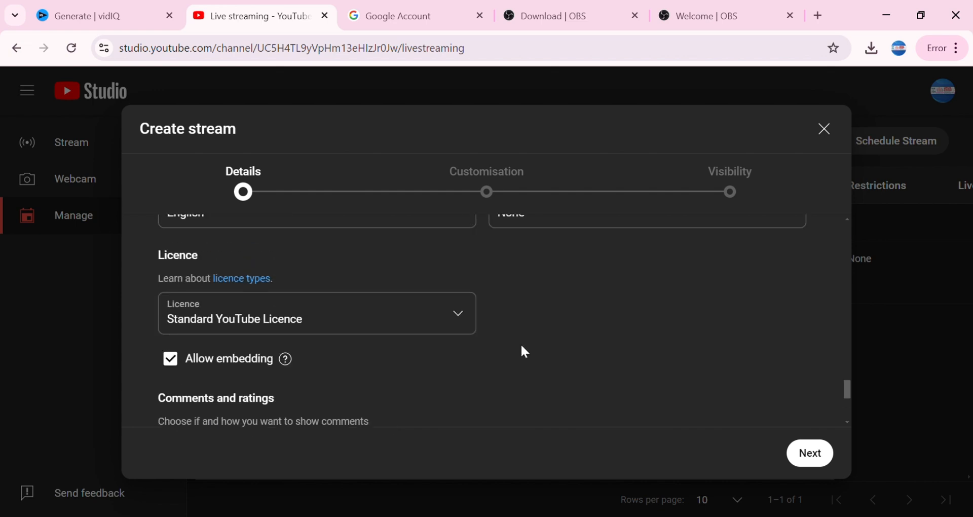
{"action": "scroll", "coordinate": [624, 356], "scroll_direction": "up", "scroll_amount": 5}
{"action": "scroll", "coordinate": [669, 335], "scroll_direction": "up", "scroll_amount": 5}
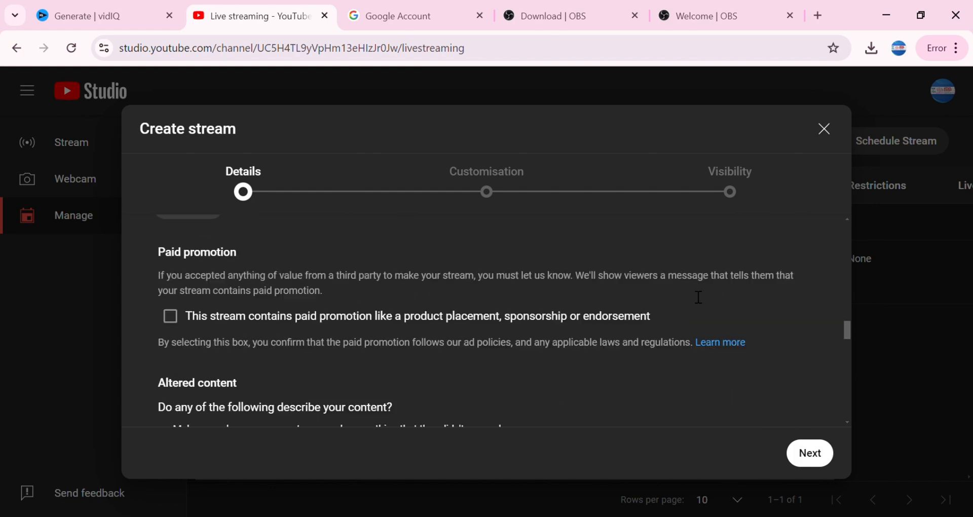
Check the stream details from title and description through broadcast type, category, thumbnail, playlist and audience to paid promotion.
{"action": "left_click_drag", "start_coordinate": [849, 327], "coordinate": [817, 202]}
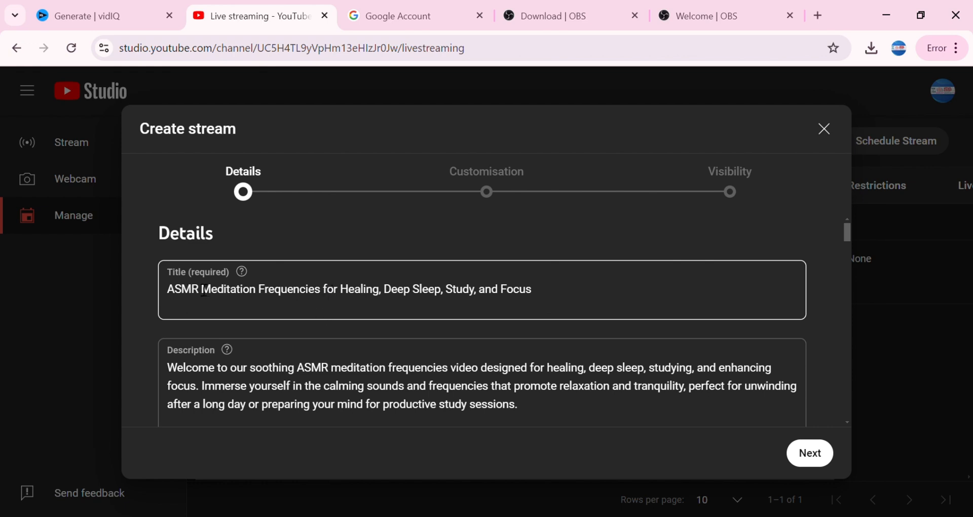
{"action": "scroll", "coordinate": [348, 312], "scroll_direction": "down", "scroll_amount": 5}
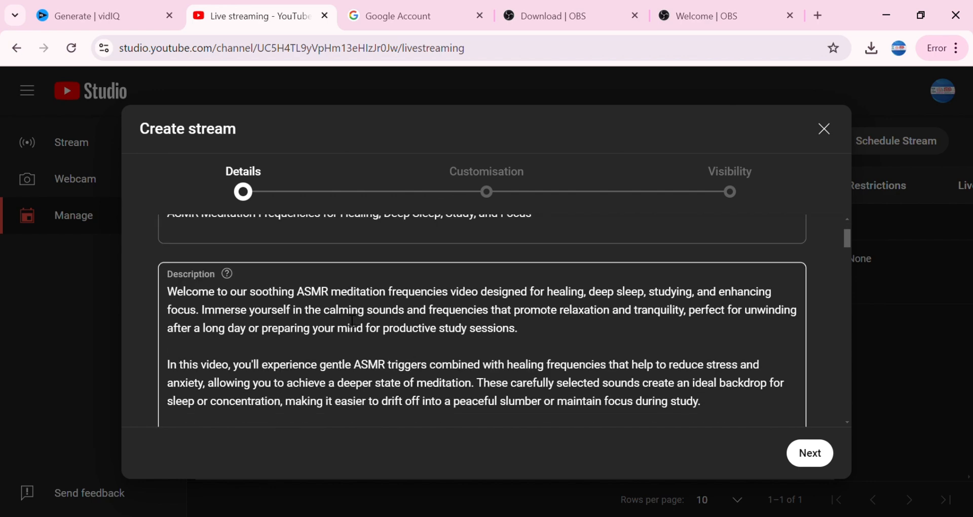
{"action": "scroll", "coordinate": [274, 316], "scroll_direction": "down", "scroll_amount": 3}
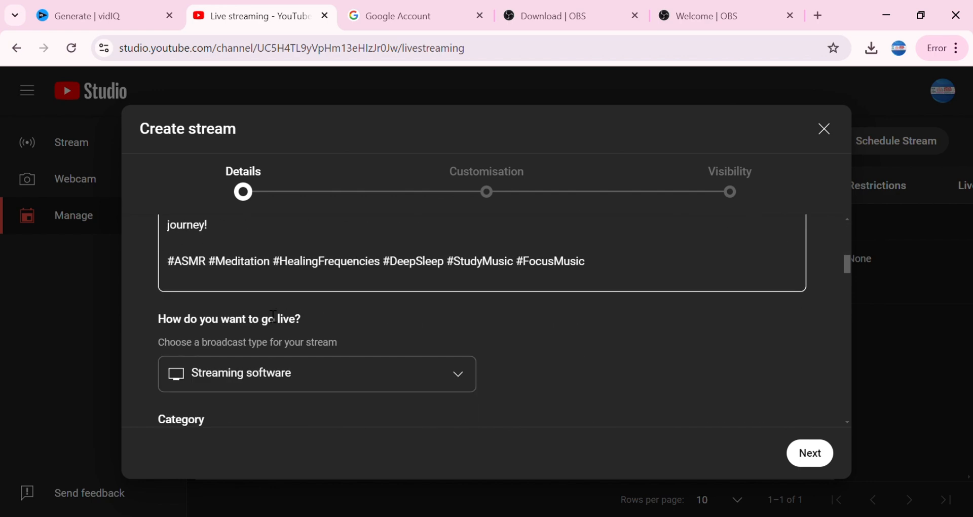
{"action": "scroll", "coordinate": [274, 316], "scroll_direction": "up", "scroll_amount": 6}
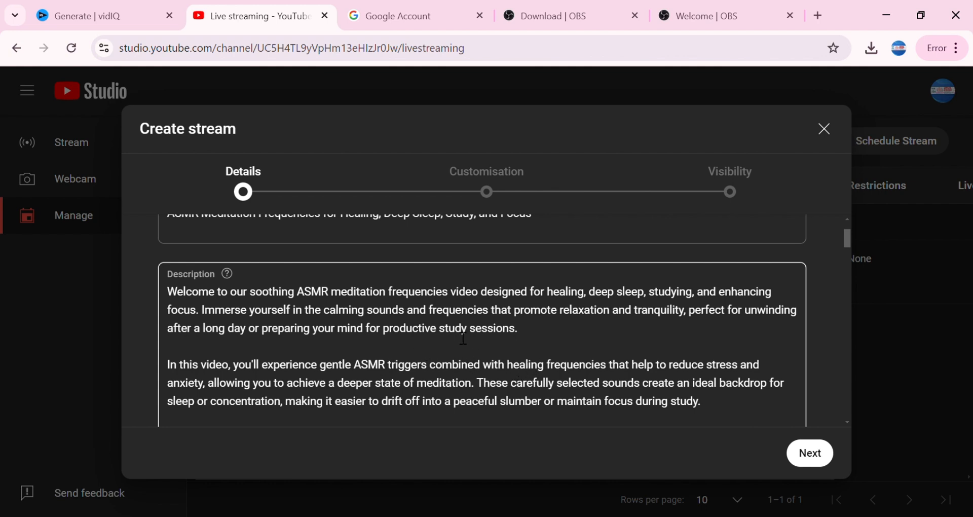
{"action": "scroll", "coordinate": [468, 344], "scroll_direction": "down", "scroll_amount": 2}
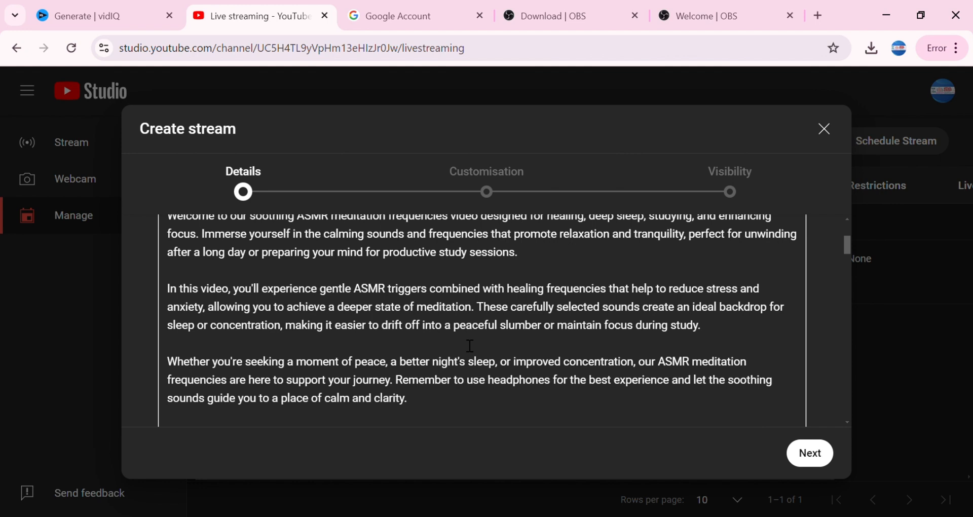
{"action": "scroll", "coordinate": [470, 346], "scroll_direction": "down", "scroll_amount": 5}
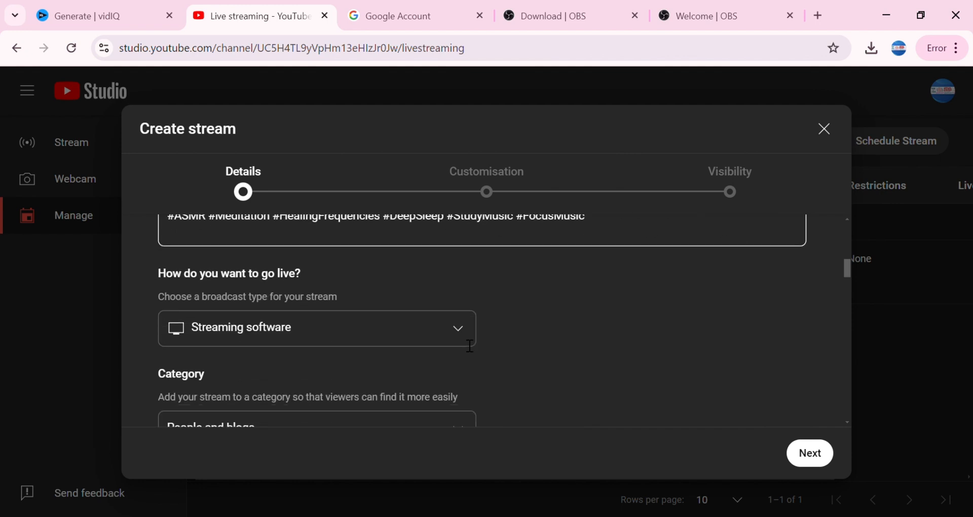
{"action": "scroll", "coordinate": [464, 349], "scroll_direction": "down", "scroll_amount": 1}
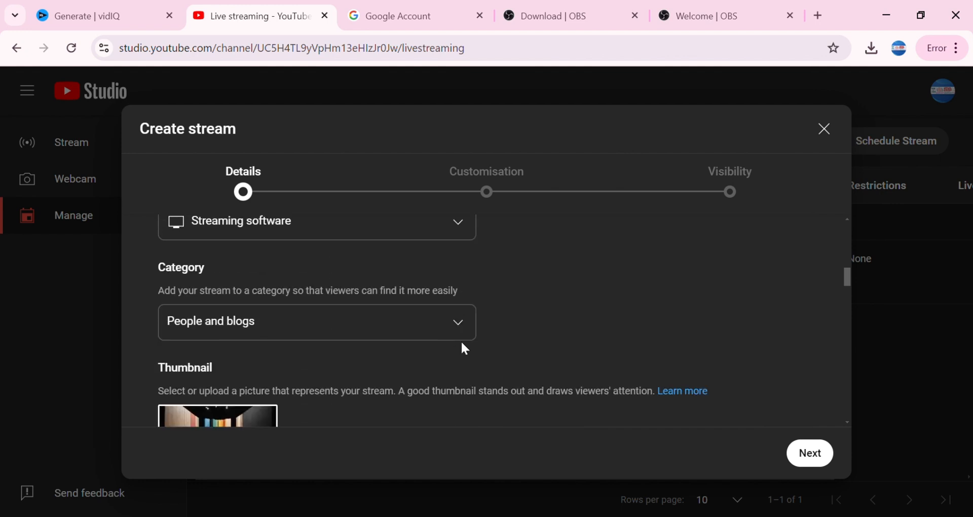
{"action": "scroll", "coordinate": [465, 348], "scroll_direction": "down", "scroll_amount": 1}
{"action": "scroll", "coordinate": [462, 346], "scroll_direction": "up", "scroll_amount": 1}
{"action": "scroll", "coordinate": [523, 351], "scroll_direction": "up", "scroll_amount": 1}
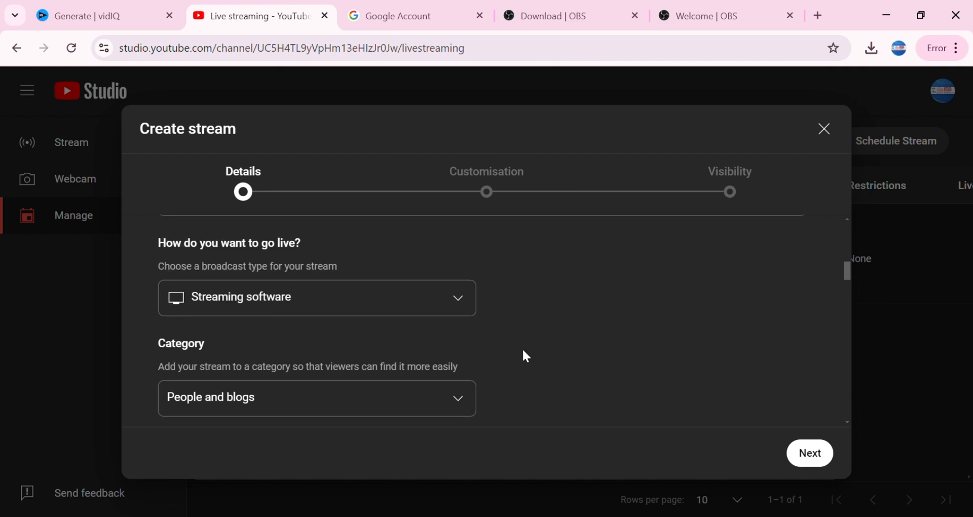
{"action": "scroll", "coordinate": [456, 347], "scroll_direction": "down", "scroll_amount": 1}
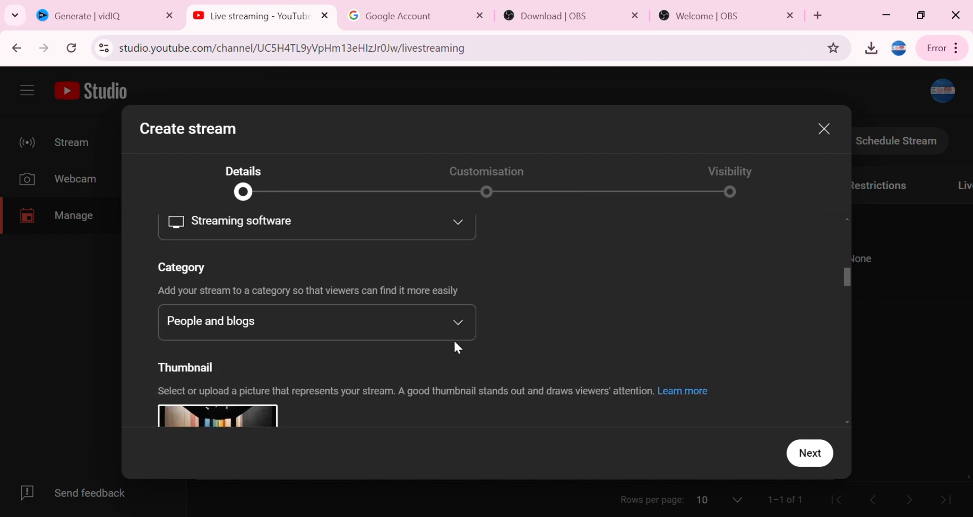
{"action": "scroll", "coordinate": [459, 341], "scroll_direction": "down", "scroll_amount": 1}
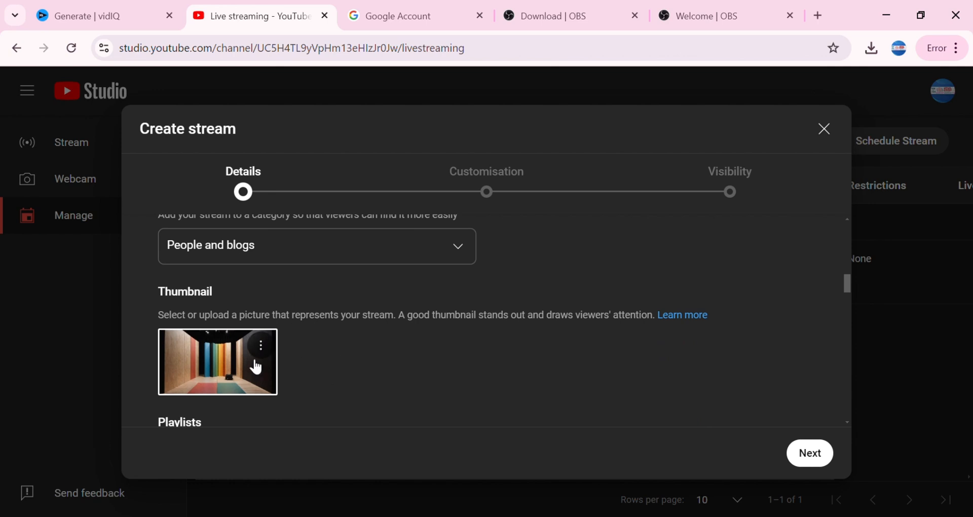
{"action": "scroll", "coordinate": [364, 382], "scroll_direction": "down", "scroll_amount": 1}
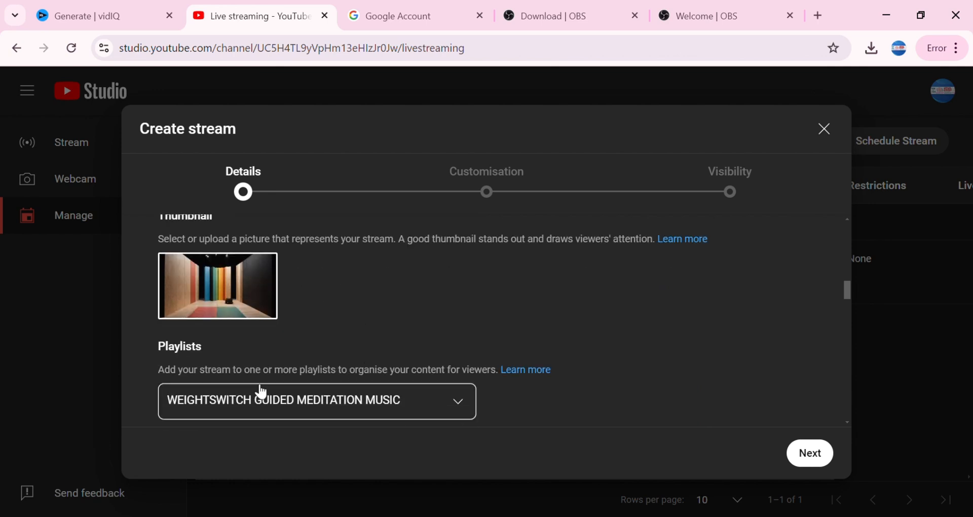
{"action": "scroll", "coordinate": [401, 400], "scroll_direction": "down", "scroll_amount": 1}
{"action": "scroll", "coordinate": [372, 378], "scroll_direction": "down", "scroll_amount": 2}
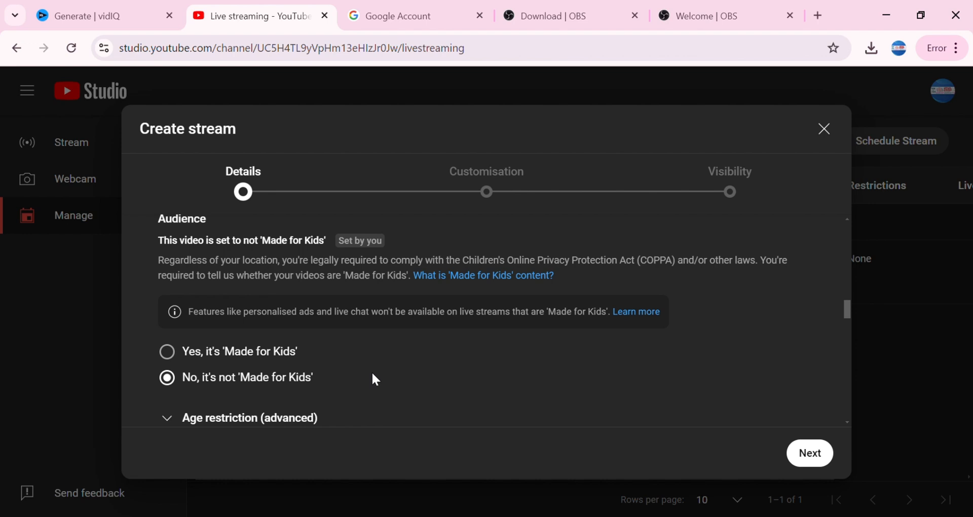
{"action": "scroll", "coordinate": [376, 380], "scroll_direction": "down", "scroll_amount": 1}
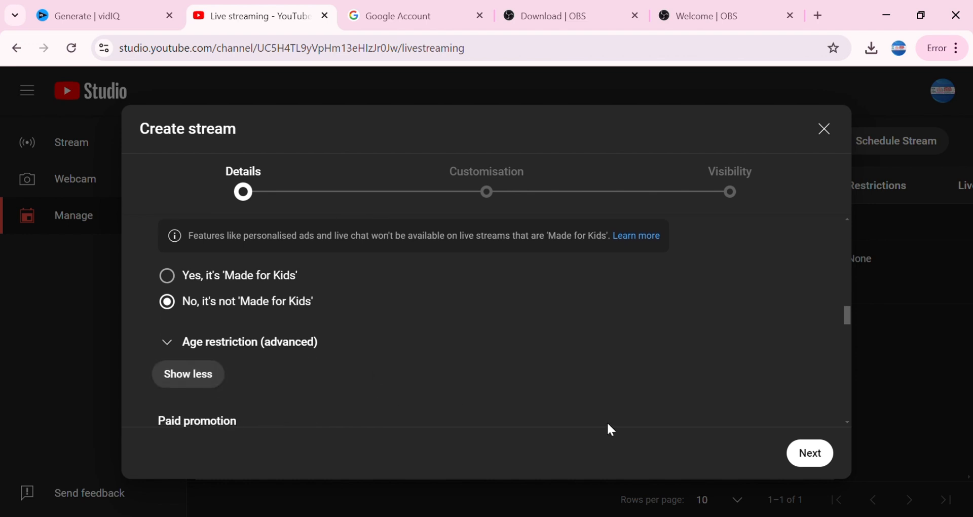
{"action": "scroll", "coordinate": [609, 429], "scroll_direction": "down", "scroll_amount": 1}
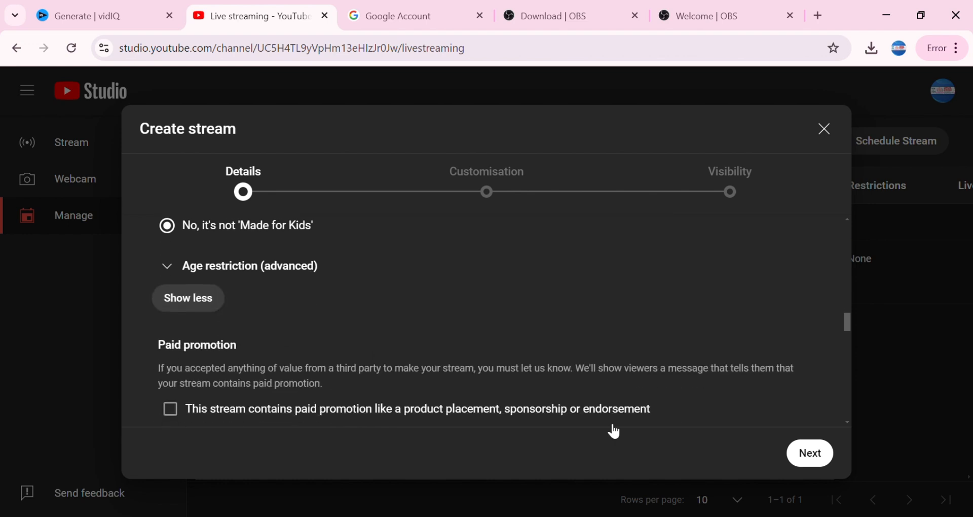
Accept the stream details and continue to customisation, keeping live chat on and live chat replay off.
{"action": "left_click", "coordinate": [815, 456]}
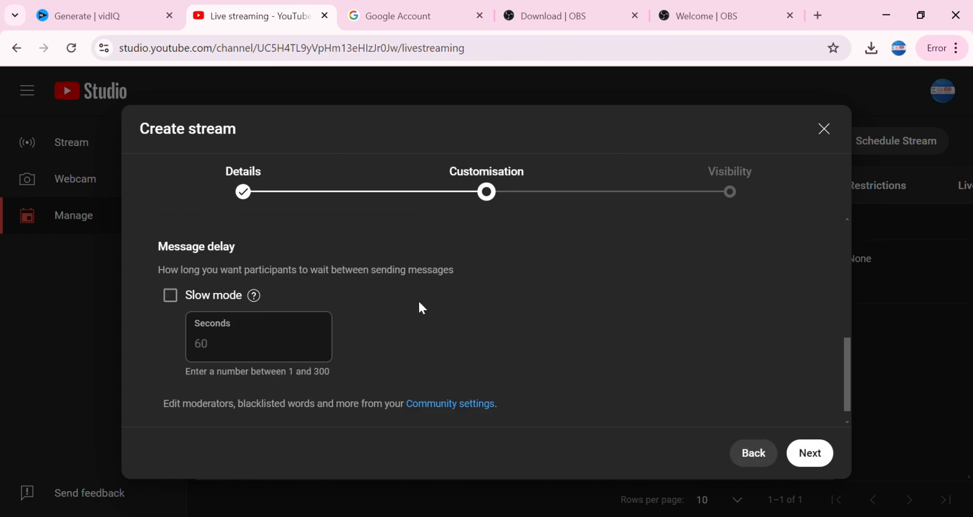
{"action": "scroll", "coordinate": [428, 307], "scroll_direction": "up", "scroll_amount": 2}
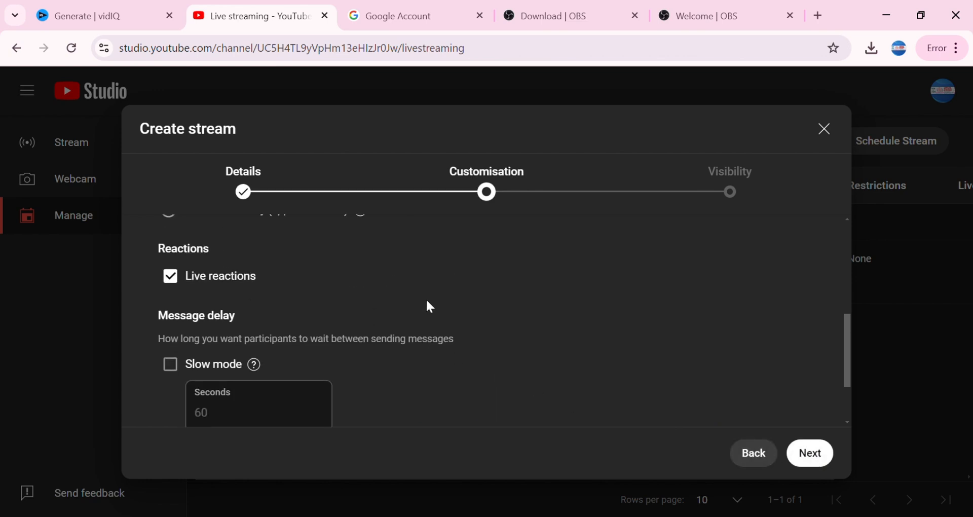
{"action": "scroll", "coordinate": [430, 306], "scroll_direction": "up", "scroll_amount": 3}
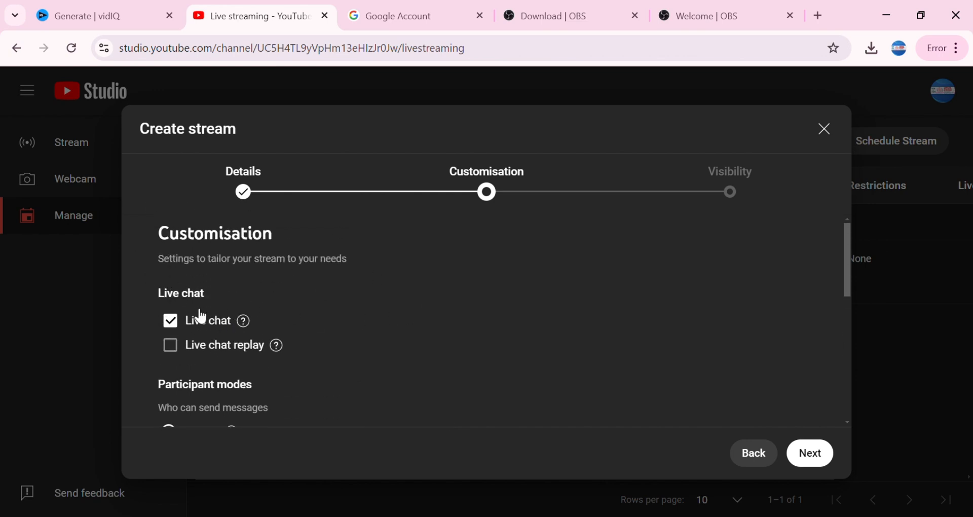
{"action": "mouse_move", "coordinate": [245, 330]}
Try restricting live chat messages to subscribers and return the participant mode to Anyone.
{"action": "scroll", "coordinate": [278, 357], "scroll_direction": "down", "scroll_amount": 3}
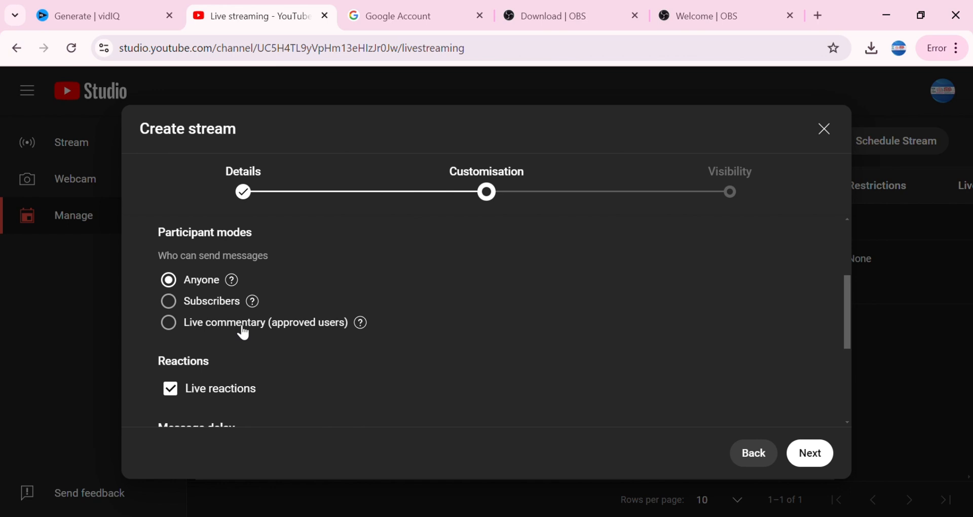
{"action": "left_click", "coordinate": [171, 303]}
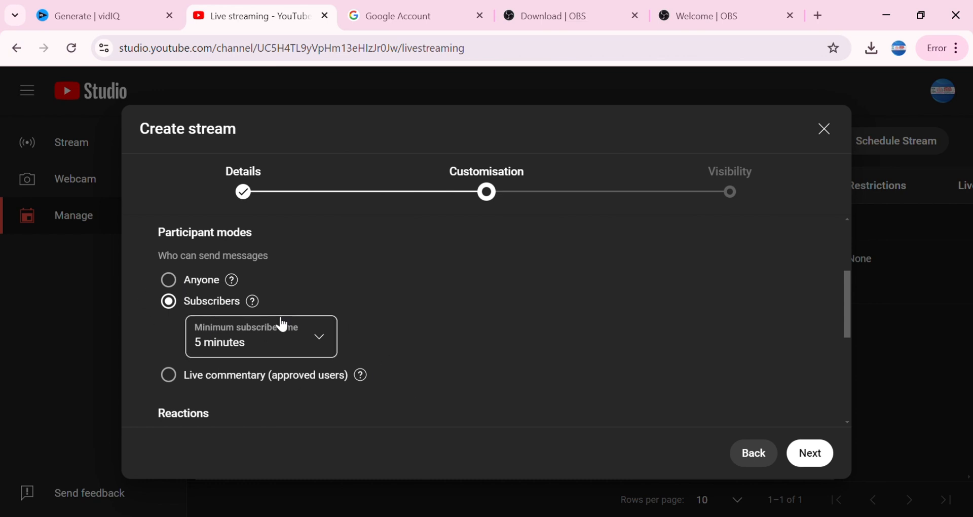
{"action": "left_click", "coordinate": [169, 280]}
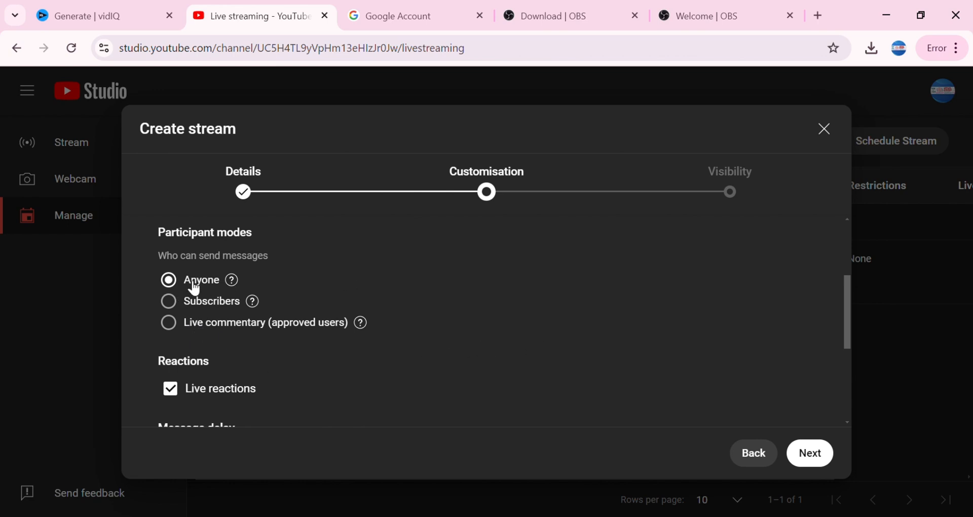
Keep live reactions on and slow mode off, and continue to the visibility settings.
{"action": "scroll", "coordinate": [408, 336], "scroll_direction": "down", "scroll_amount": 1}
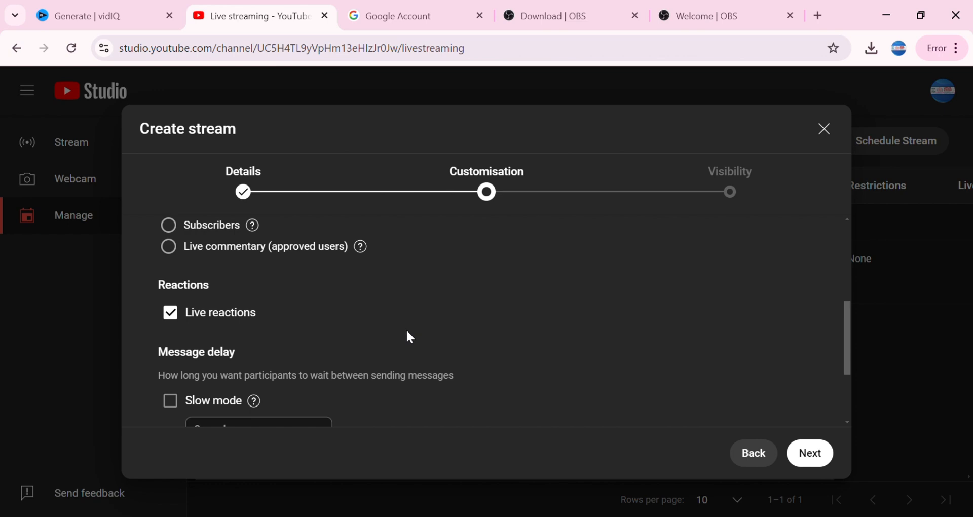
{"action": "scroll", "coordinate": [410, 337], "scroll_direction": "down", "scroll_amount": 1}
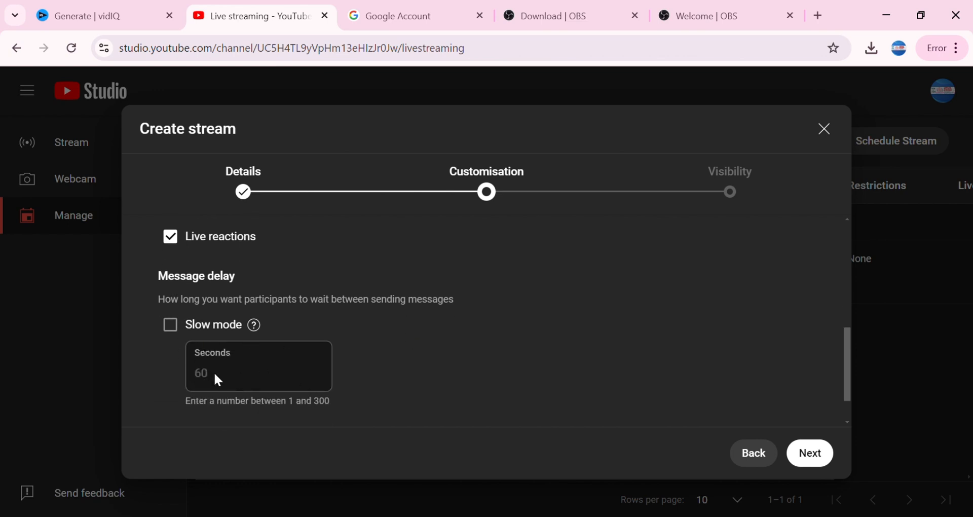
{"action": "scroll", "coordinate": [229, 381], "scroll_direction": "down", "scroll_amount": 1}
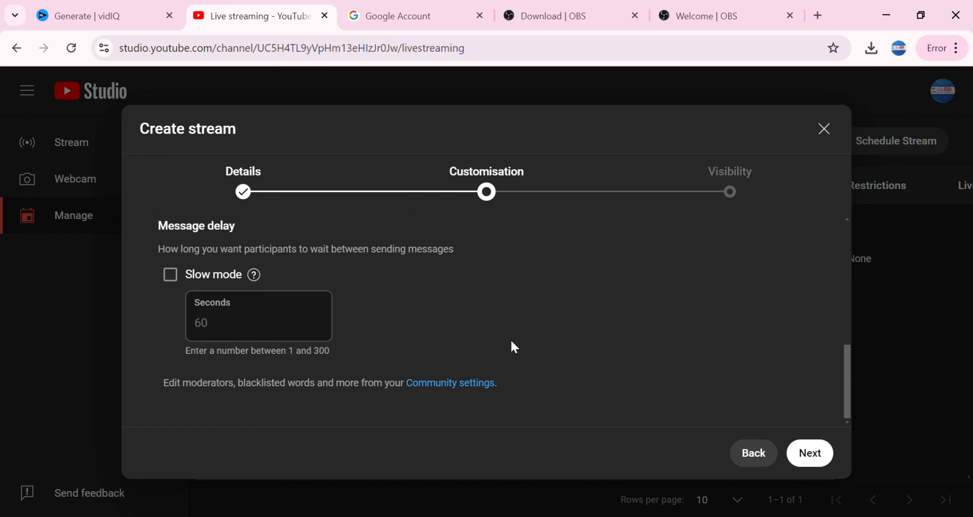
{"action": "scroll", "coordinate": [515, 345], "scroll_direction": "up", "scroll_amount": 3}
{"action": "scroll", "coordinate": [517, 340], "scroll_direction": "down", "scroll_amount": 3}
{"action": "scroll", "coordinate": [558, 340], "scroll_direction": "up", "scroll_amount": 6}
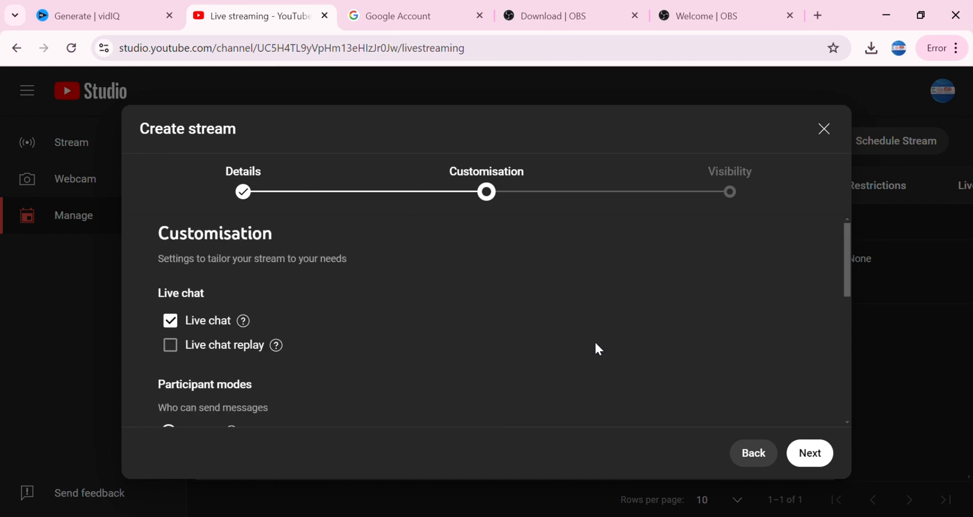
{"action": "scroll", "coordinate": [627, 319], "scroll_direction": "down", "scroll_amount": 7}
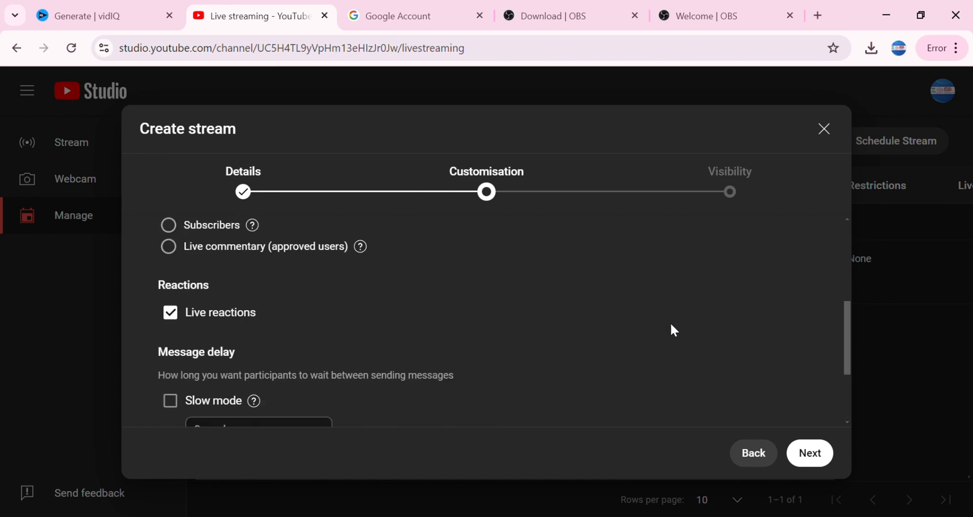
{"action": "left_click", "coordinate": [813, 456]}
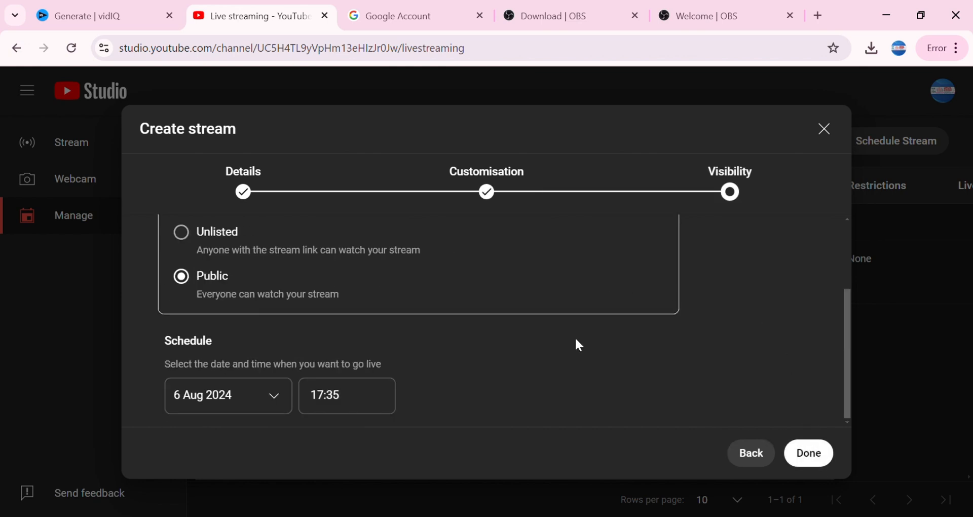
Examine the Private, Unlisted and Public visibility options and the schedule date and time.
{"action": "scroll", "coordinate": [734, 332], "scroll_direction": "up", "scroll_amount": 3}
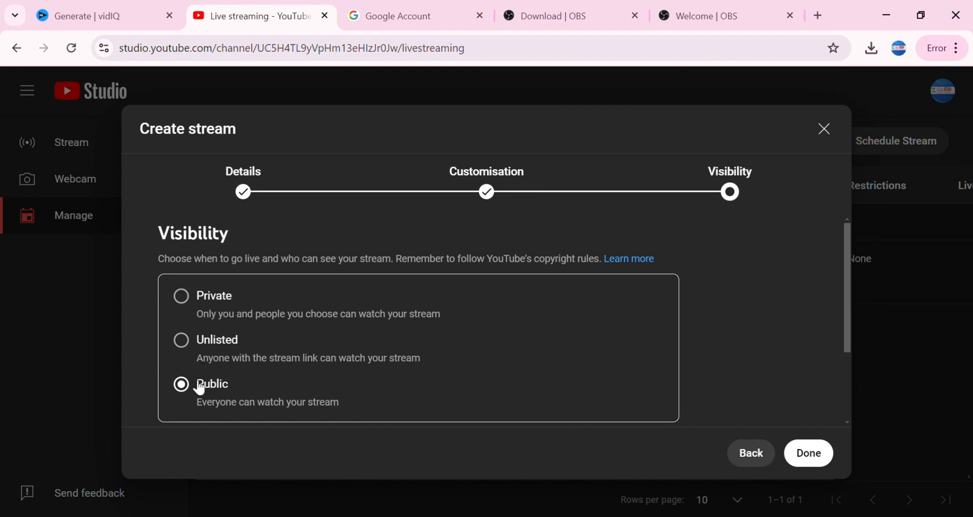
{"action": "scroll", "coordinate": [348, 379], "scroll_direction": "down", "scroll_amount": 2}
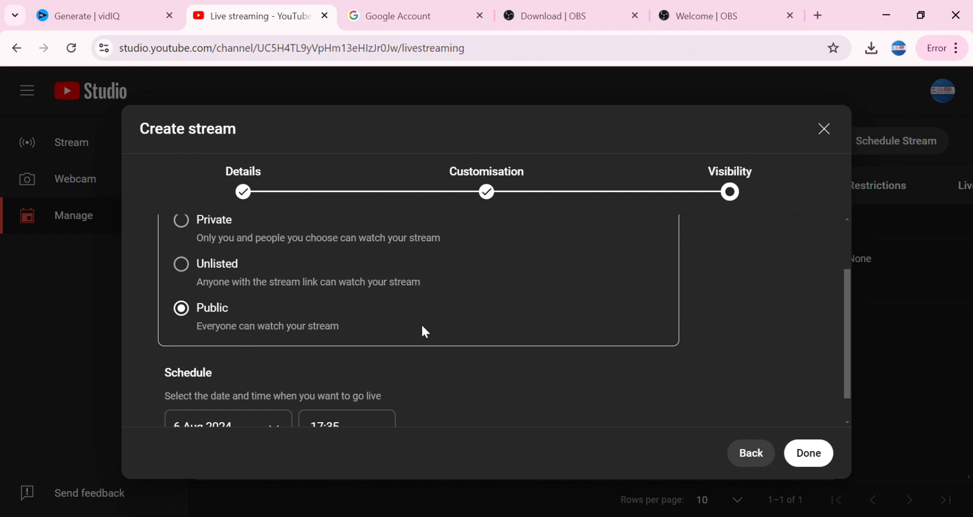
{"action": "scroll", "coordinate": [424, 328], "scroll_direction": "down", "scroll_amount": 1}
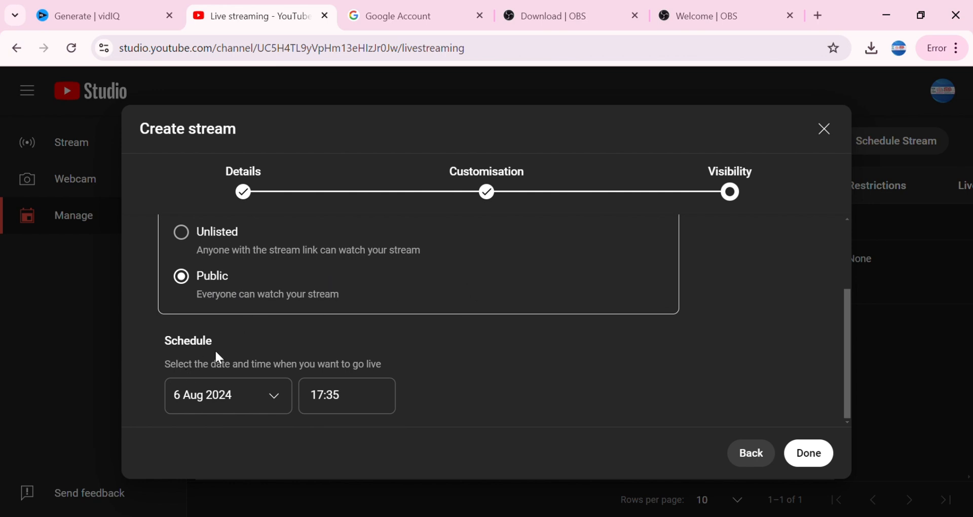
Try 18:15 and 19:00 as the stream's go-live time on 6 Aug 2024.
{"action": "left_click", "coordinate": [376, 406]}
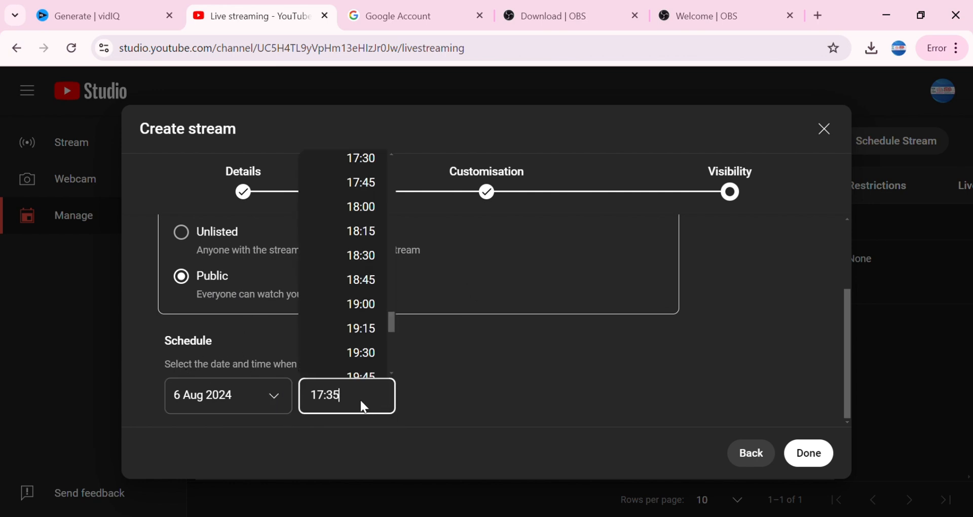
{"action": "left_click", "coordinate": [350, 400]}
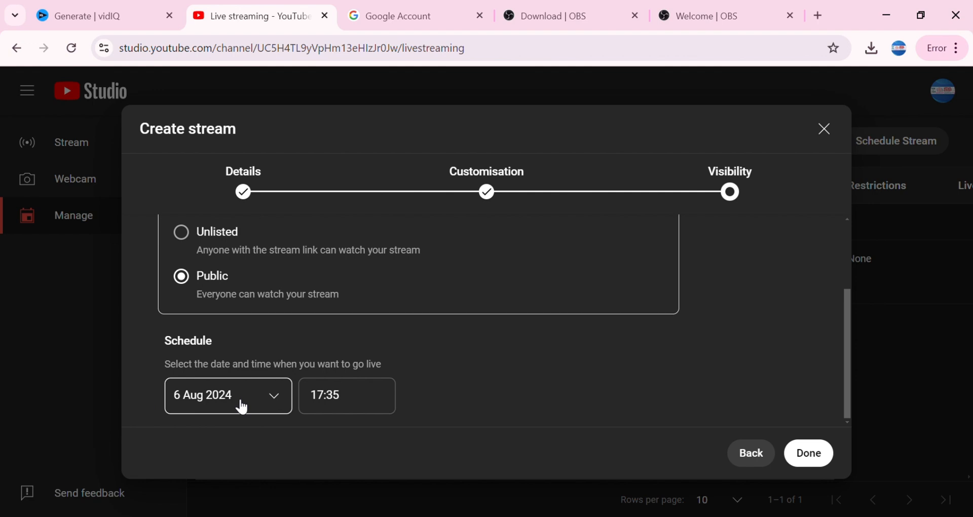
{"action": "left_click", "coordinate": [344, 406]}
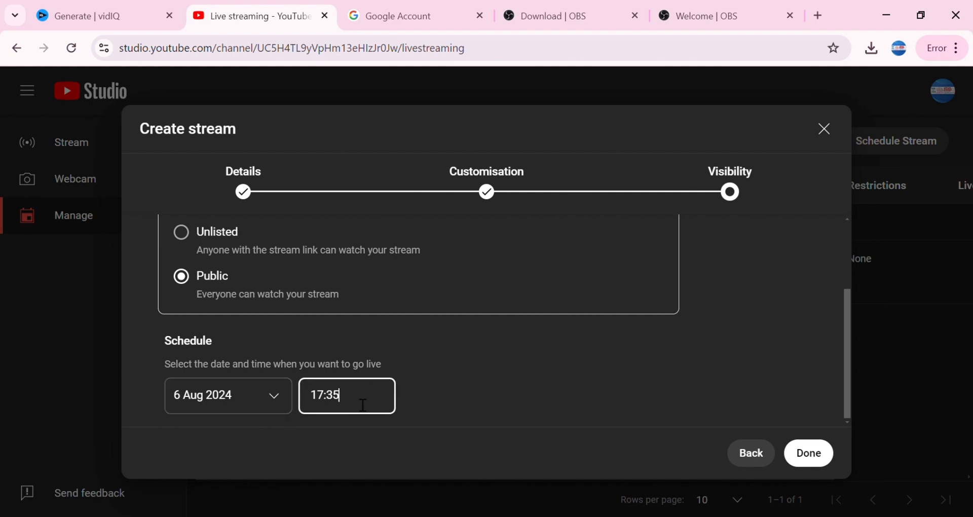
{"action": "left_click", "coordinate": [363, 406]}
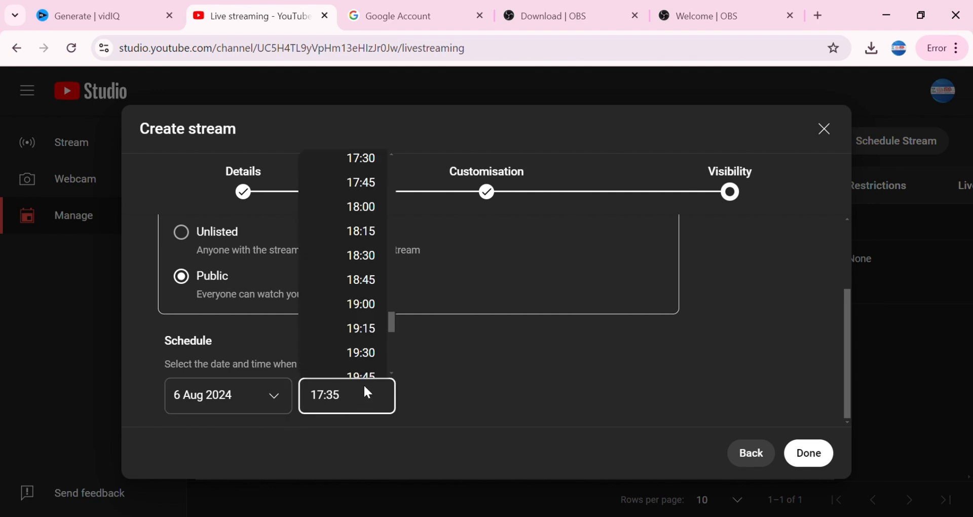
{"action": "left_click", "coordinate": [371, 239]}
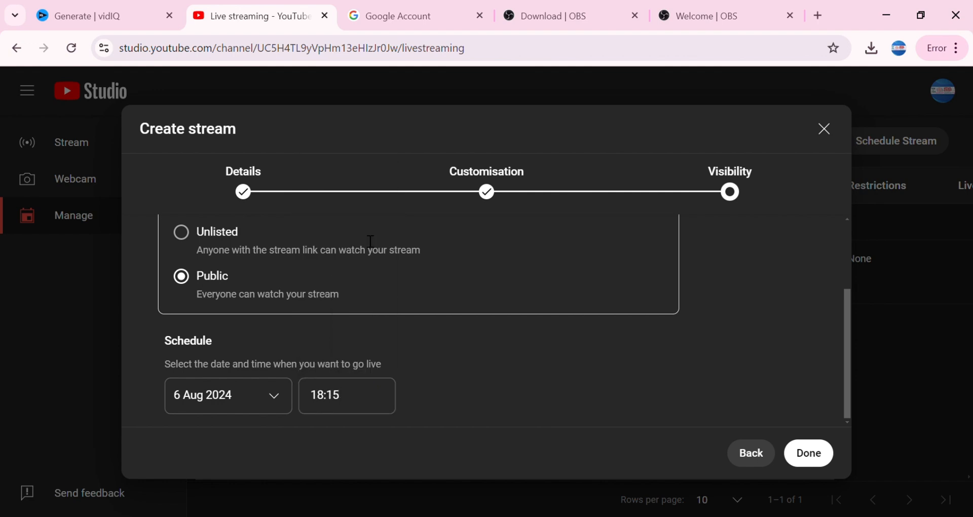
{"action": "left_click", "coordinate": [369, 406]}
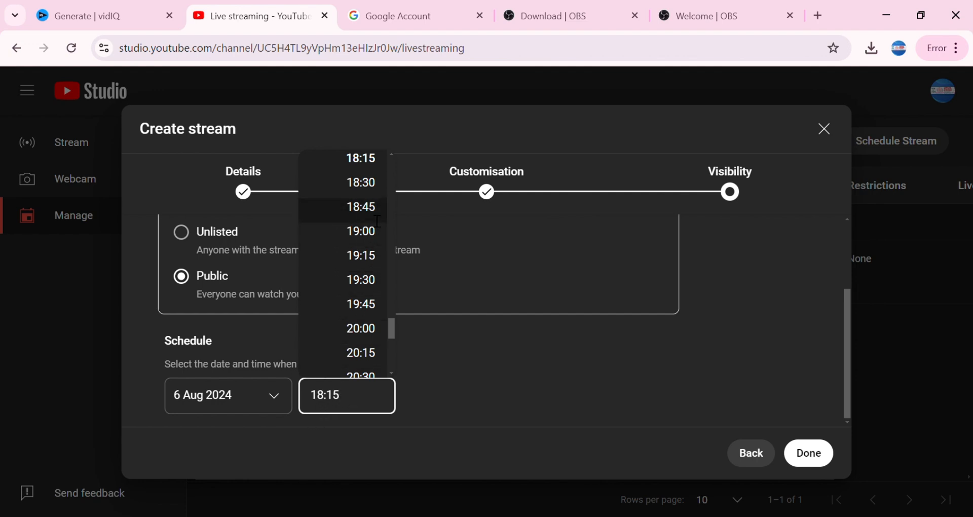
{"action": "left_click", "coordinate": [365, 245]}
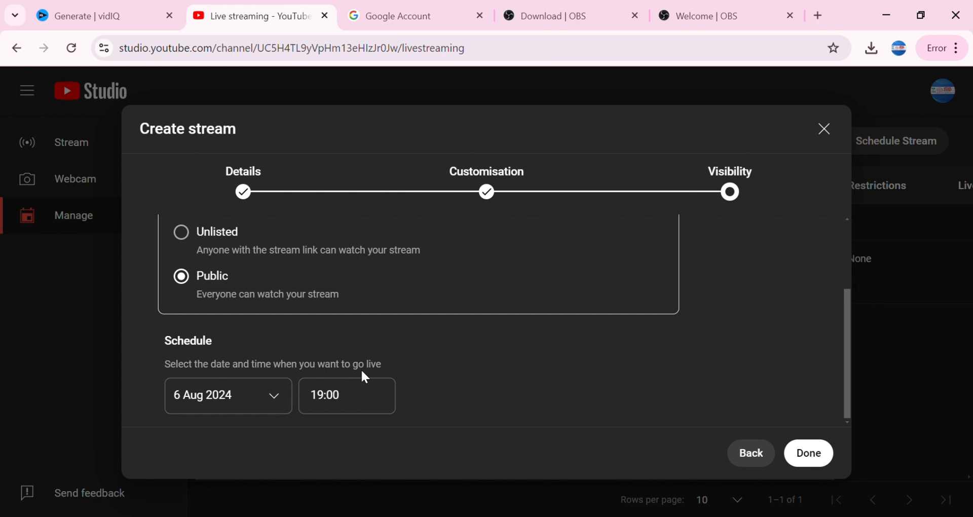
Set the stream's go-live time to 19:30 and finish creating the scheduled stream.
{"action": "left_click", "coordinate": [383, 406]}
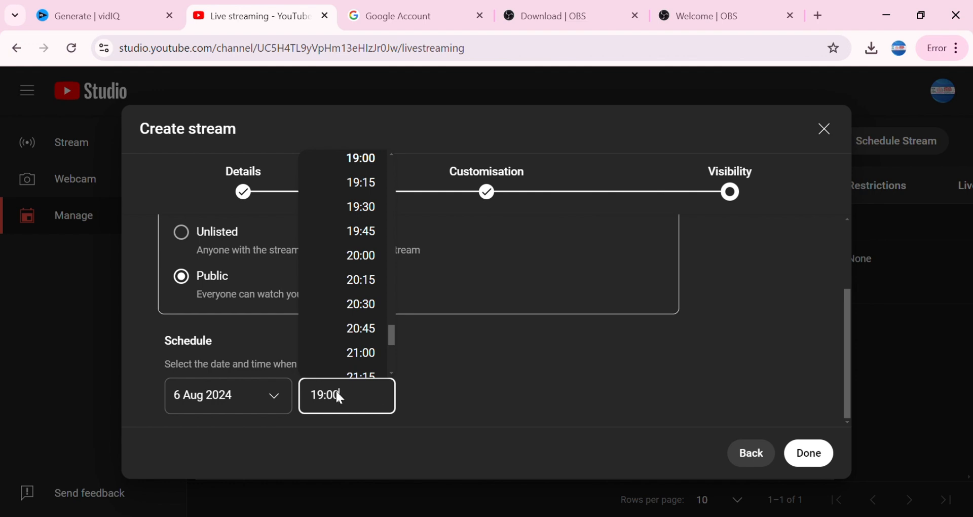
{"action": "left_click", "coordinate": [356, 390]}
{"action": "left_click", "coordinate": [357, 397]}
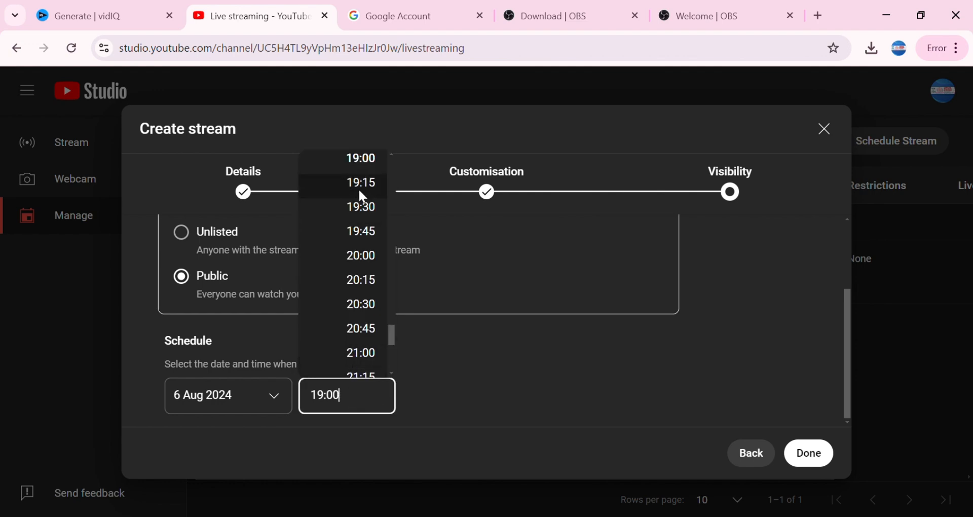
{"action": "left_click", "coordinate": [364, 213]}
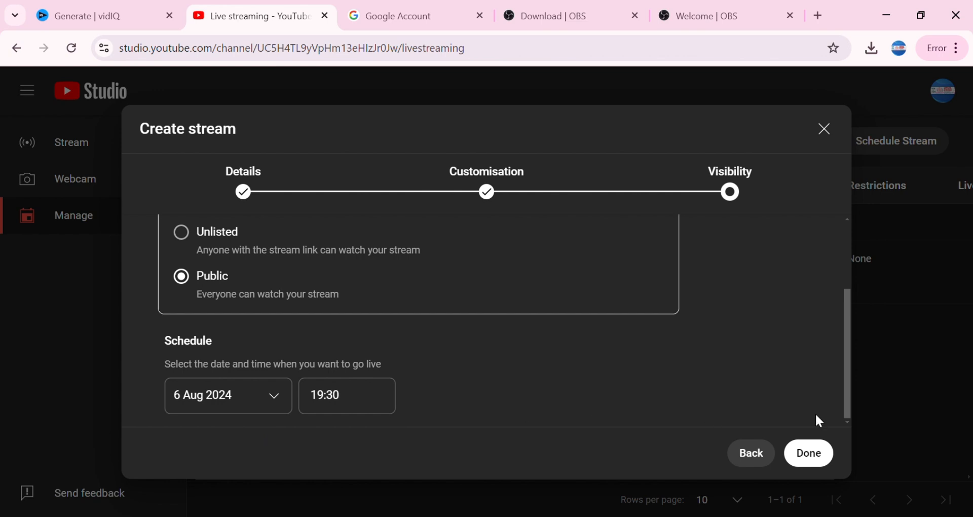
{"action": "left_click", "coordinate": [811, 454]}
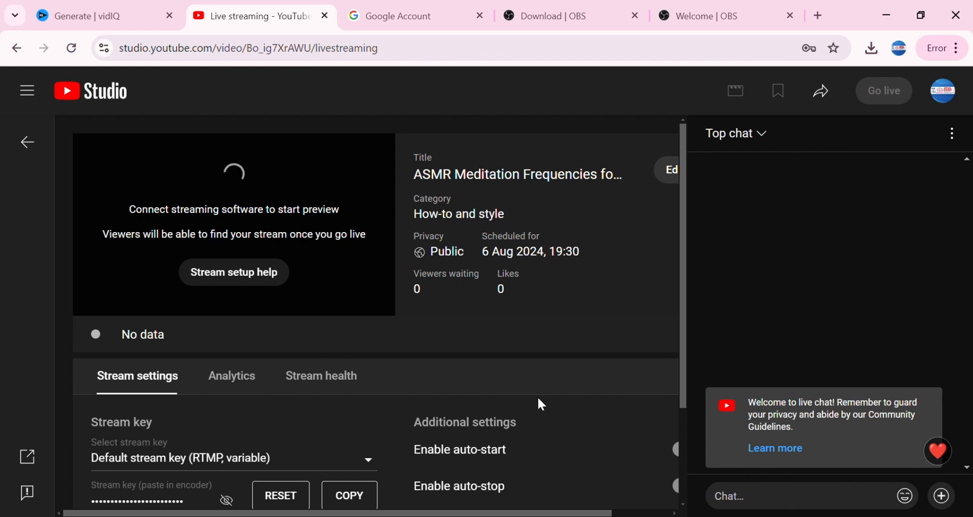
Examine the new stream's settings, including the stream key, server URLs, latency and additional options.
{"action": "scroll", "coordinate": [541, 404], "scroll_direction": "down", "scroll_amount": 2}
{"action": "scroll", "coordinate": [541, 404], "scroll_direction": "up", "scroll_amount": 2}
{"action": "scroll", "coordinate": [544, 354], "scroll_direction": "down", "scroll_amount": 3}
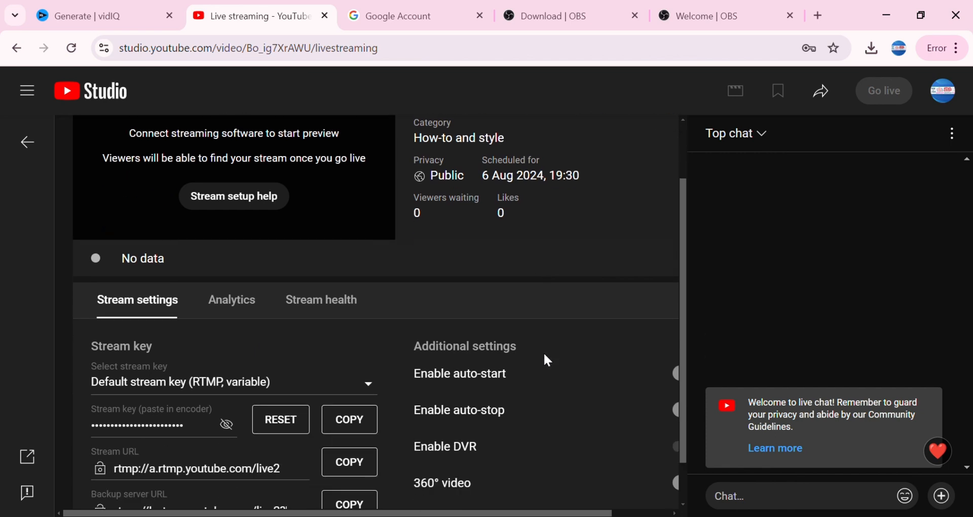
{"action": "scroll", "coordinate": [607, 365], "scroll_direction": "down", "scroll_amount": 3}
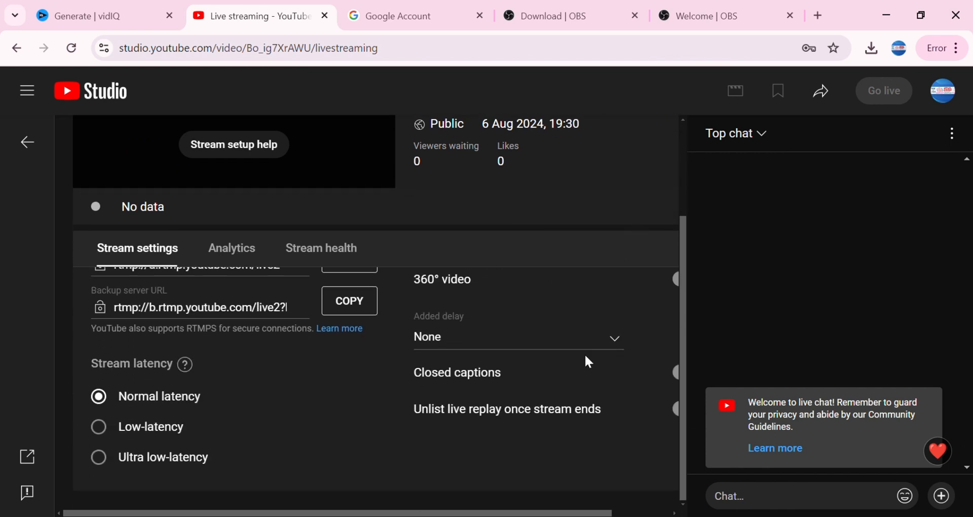
{"action": "scroll", "coordinate": [585, 358], "scroll_direction": "up", "scroll_amount": 3}
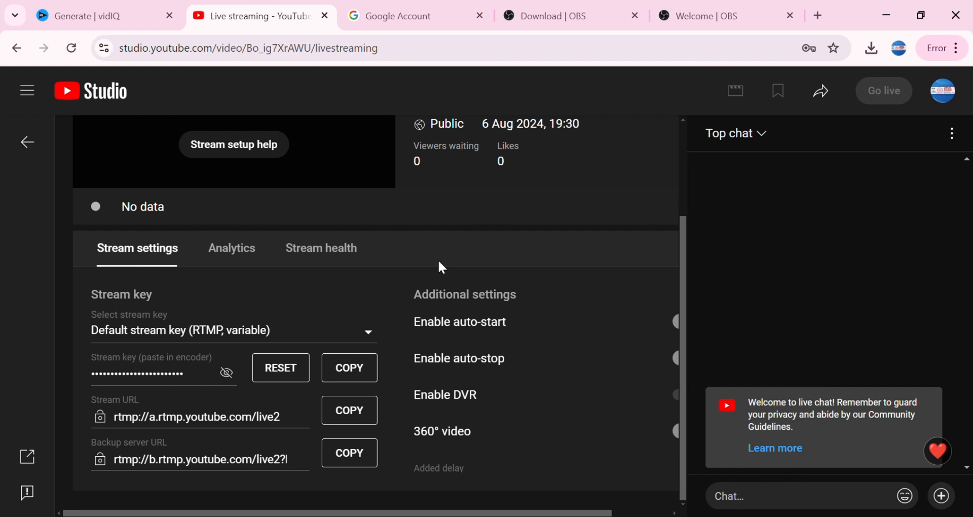
Open YouTube in a new browser tab and go to the channel's YouTube Studio dashboard.
{"action": "left_click", "coordinate": [818, 16]}
{"action": "left_click", "coordinate": [500, 56]}
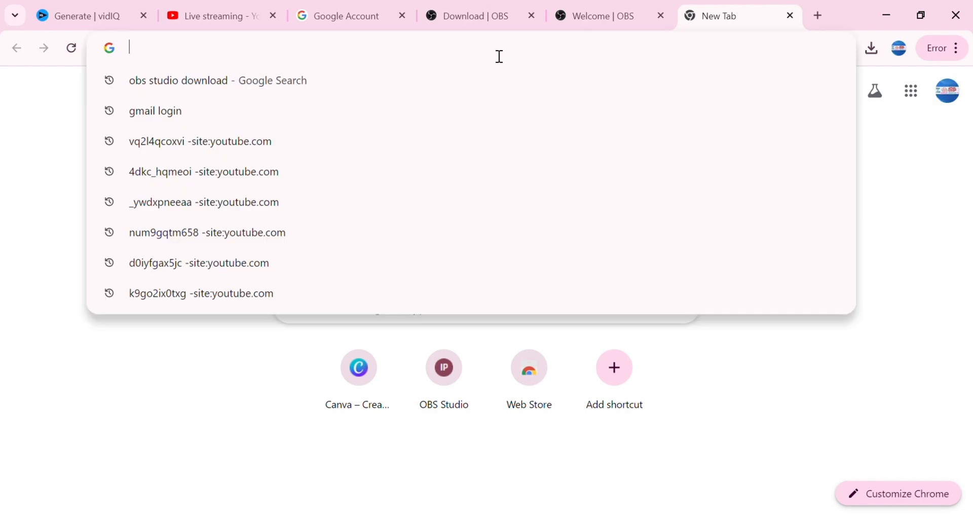
{"action": "type", "text": "y"}
{"action": "key", "text": "Return"}
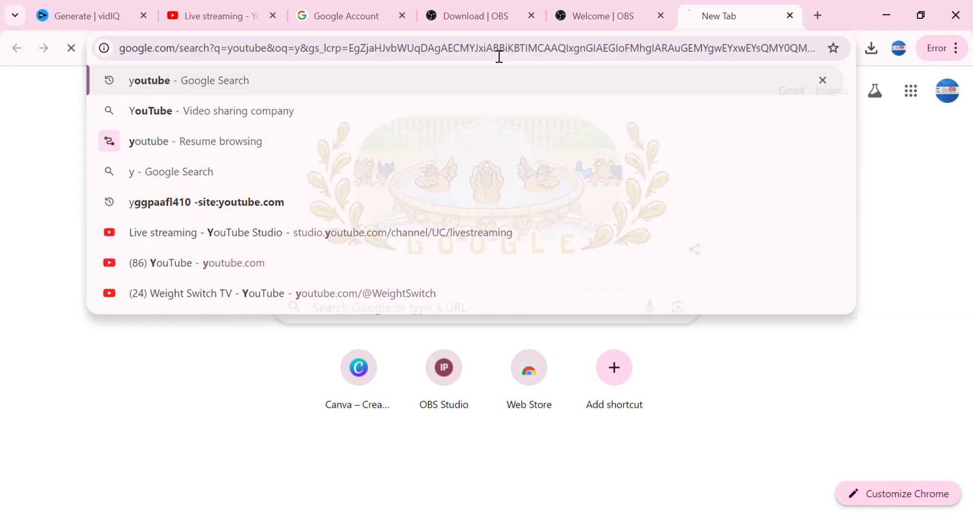
{"action": "left_click", "coordinate": [148, 234]}
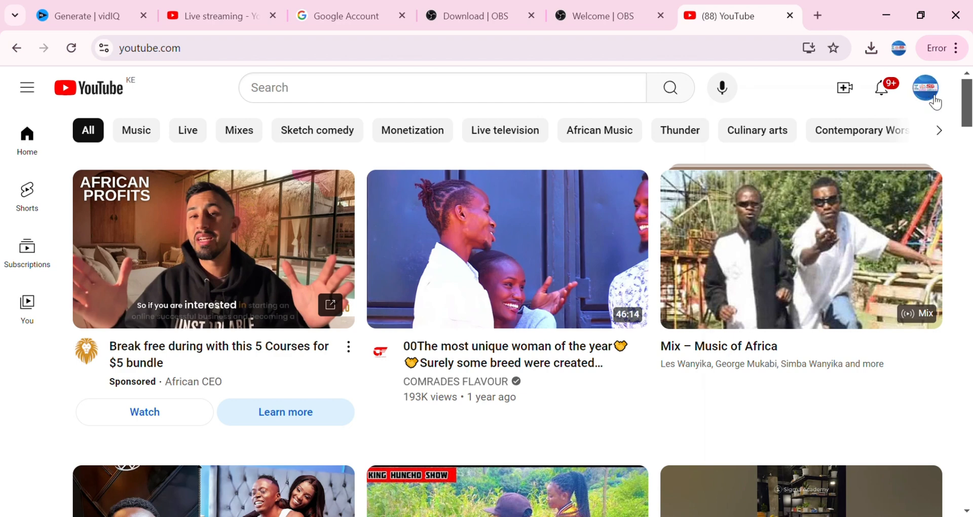
{"action": "left_click", "coordinate": [927, 88]}
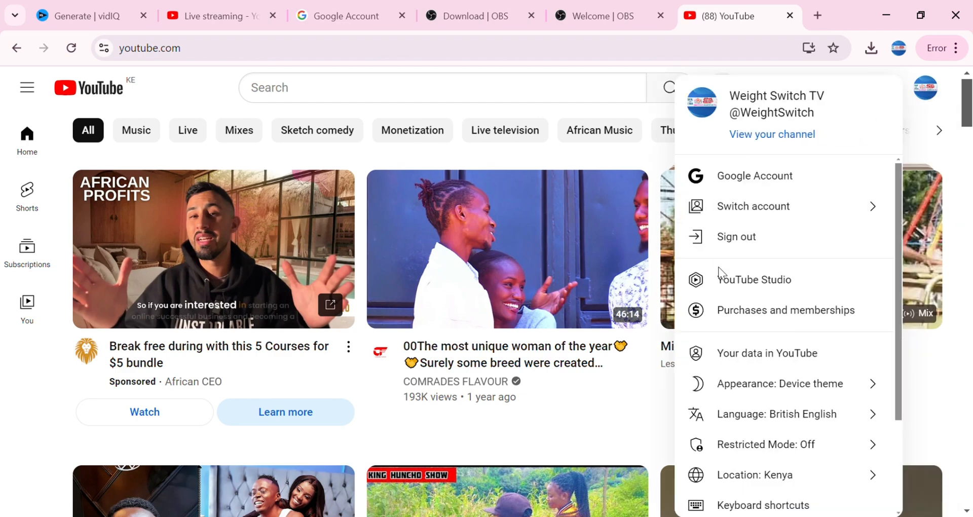
{"action": "left_click", "coordinate": [753, 280]}
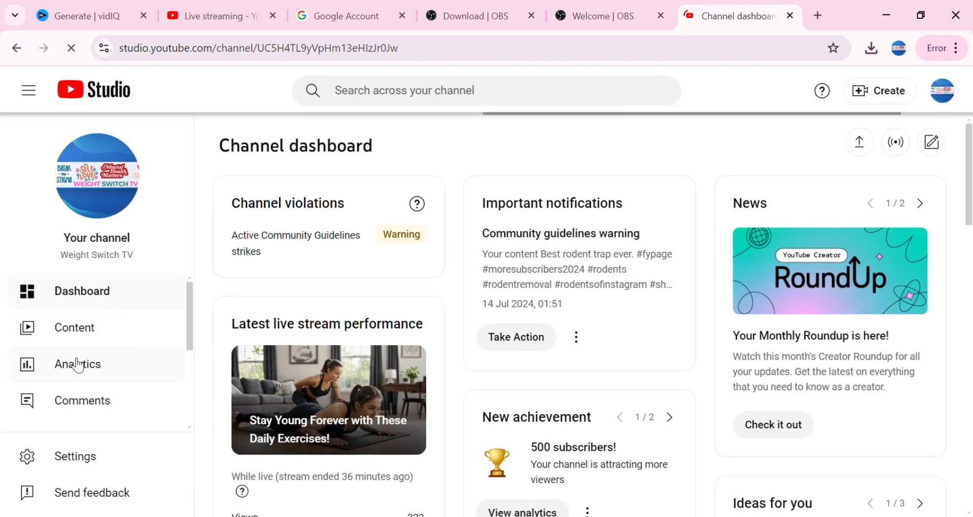
List the channel's live streams and open the details of the upcoming ASMR Meditation Frequencies stream for editing.
{"action": "left_click", "coordinate": [77, 336]}
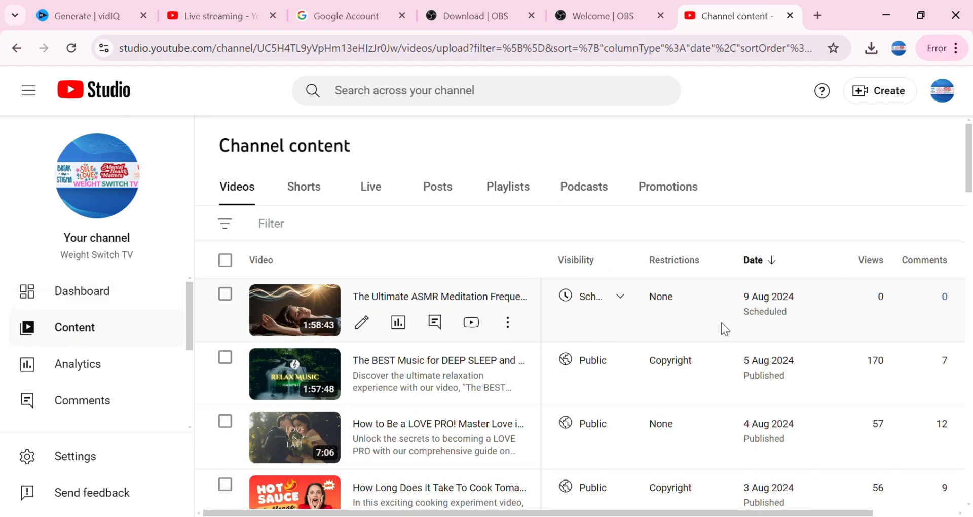
{"action": "mouse_move", "coordinate": [630, 330]}
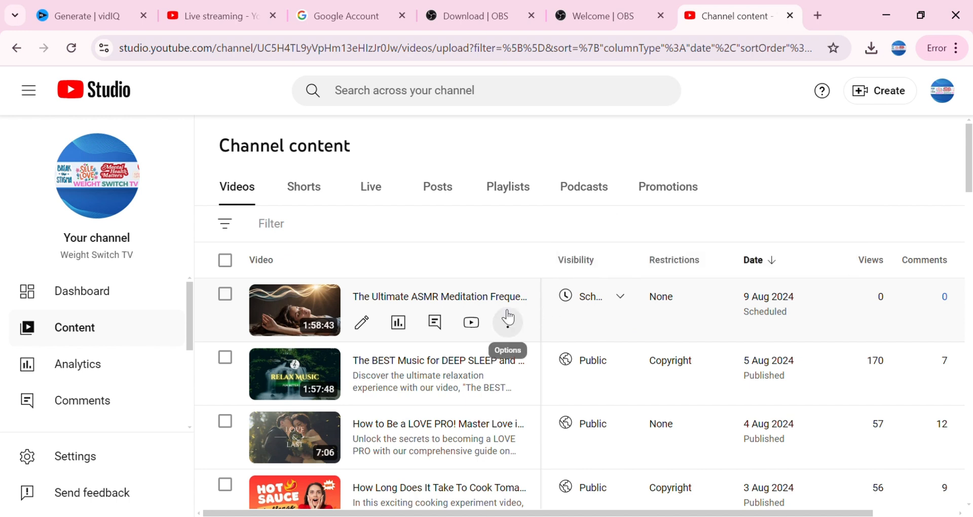
{"action": "left_click", "coordinate": [378, 193]}
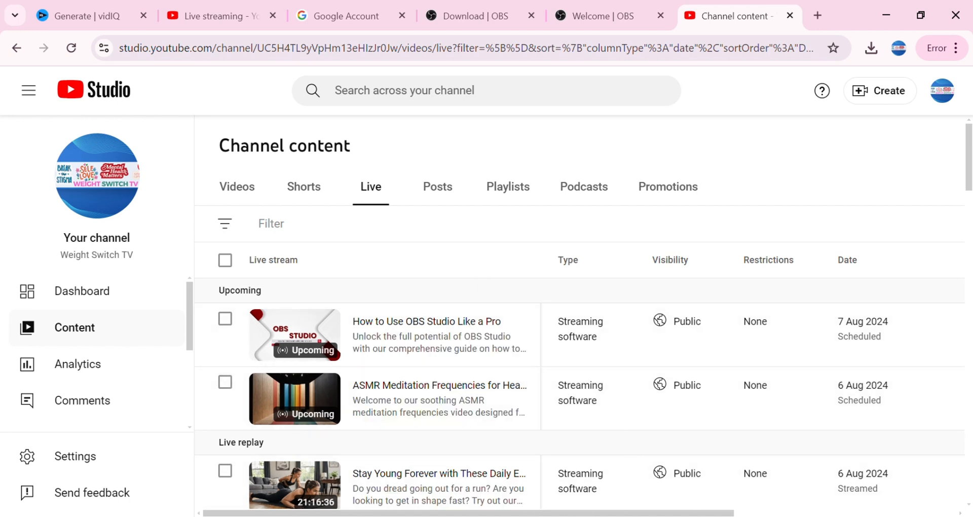
{"action": "scroll", "coordinate": [574, 443], "scroll_direction": "down", "scroll_amount": 2}
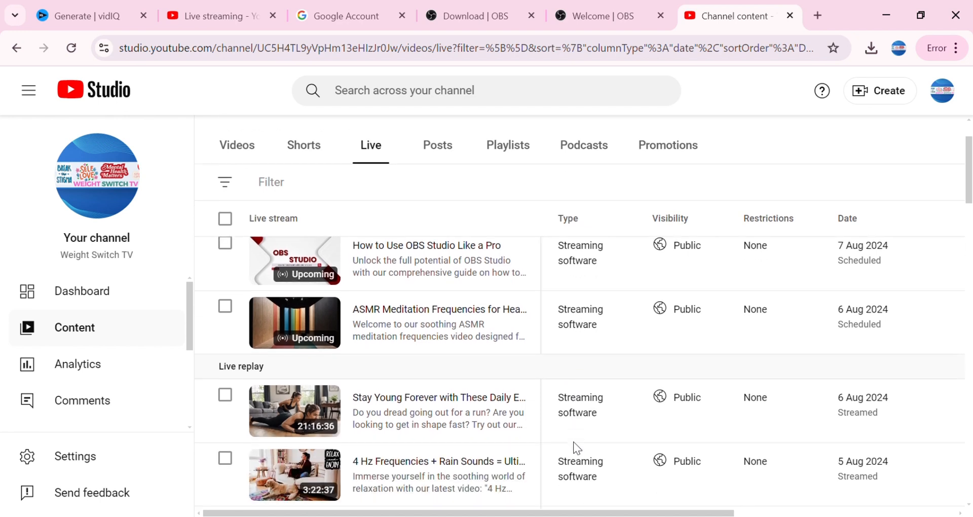
{"action": "scroll", "coordinate": [574, 443], "scroll_direction": "up", "scroll_amount": 2}
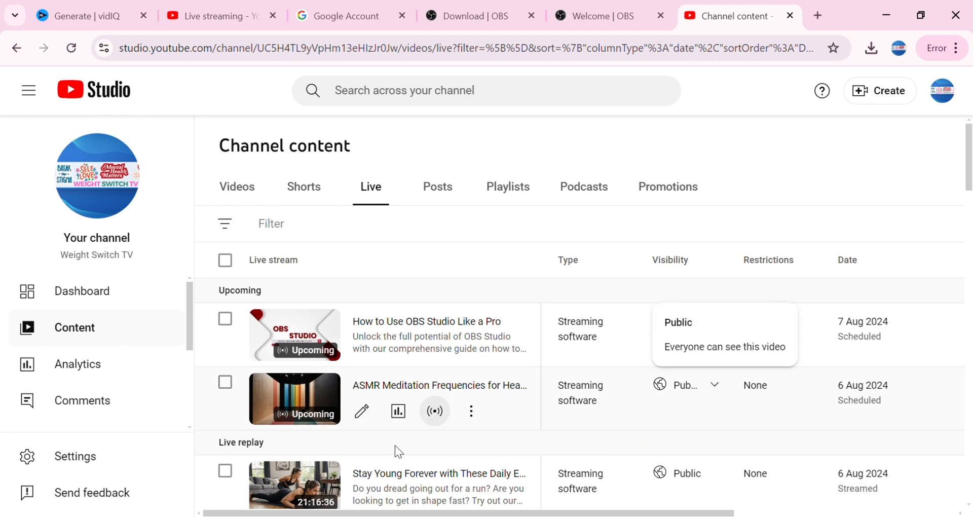
{"action": "left_click", "coordinate": [370, 412]}
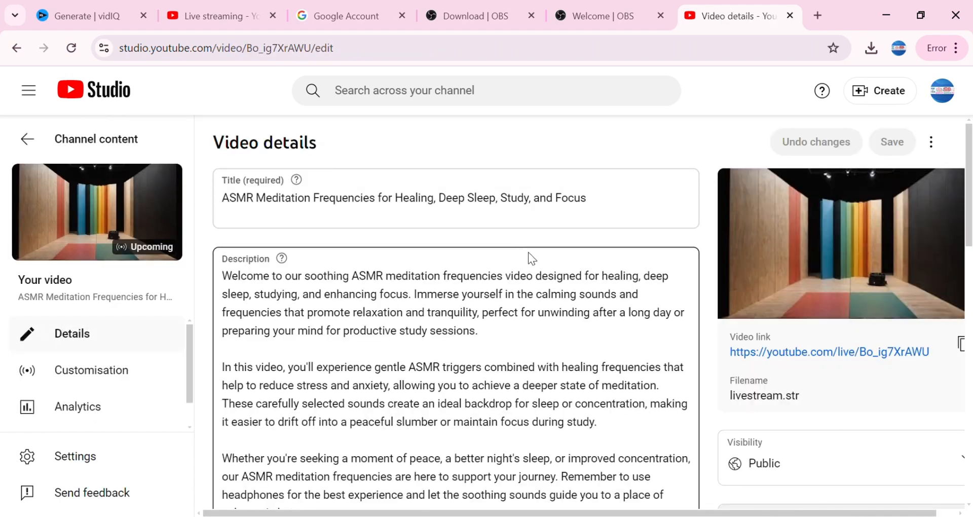
Reschedule the stream's go-live time on 6 Aug 2024, trying 19:00 and settling on 20:00.
{"action": "scroll", "coordinate": [550, 291], "scroll_direction": "down", "scroll_amount": 5}
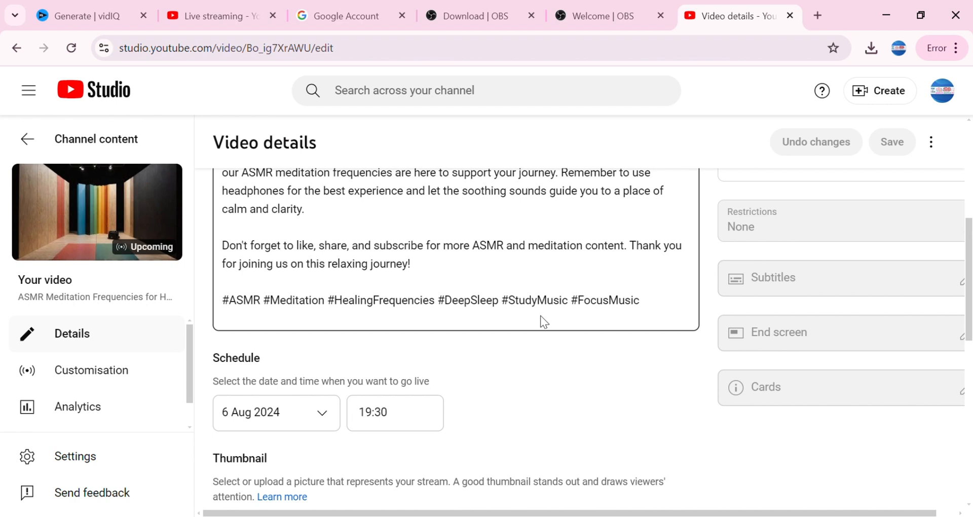
{"action": "scroll", "coordinate": [541, 322], "scroll_direction": "down", "scroll_amount": 3}
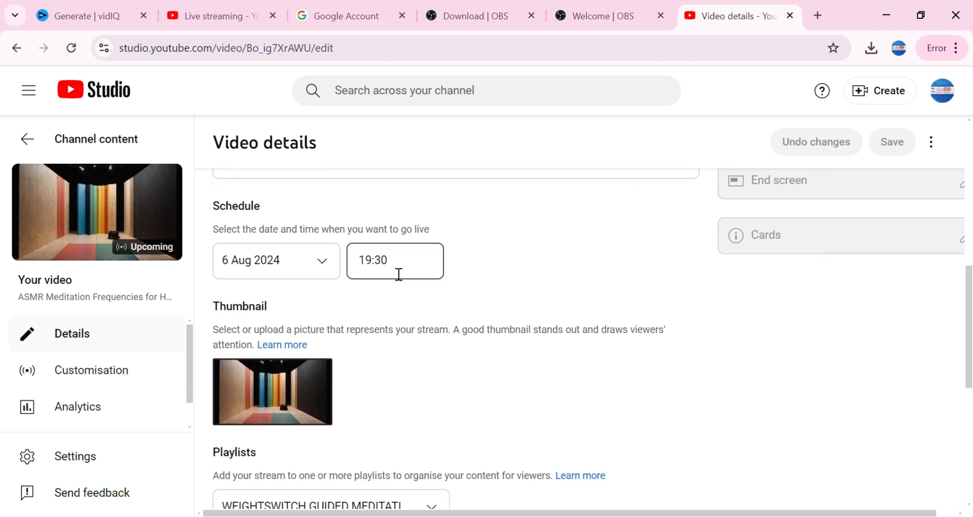
{"action": "left_click", "coordinate": [419, 271]}
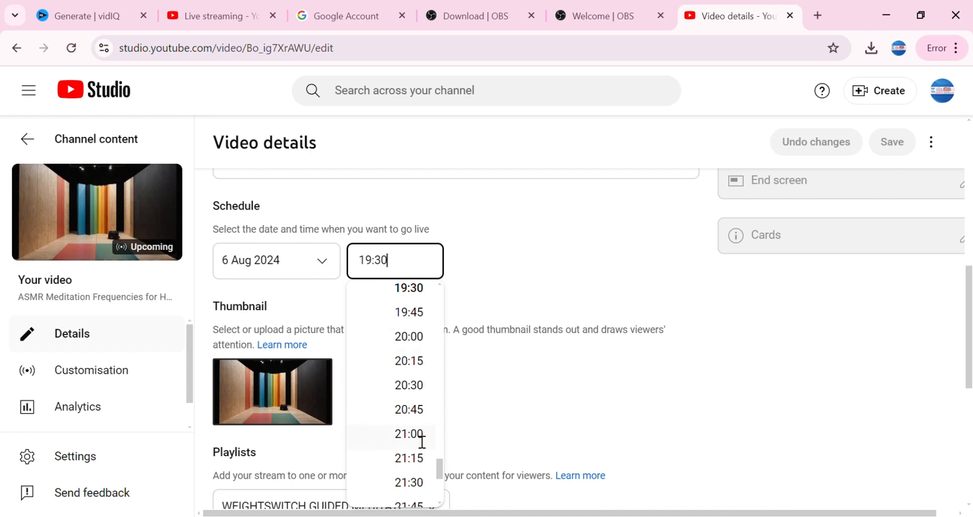
{"action": "left_click_drag", "start_coordinate": [440, 468], "coordinate": [451, 443]}
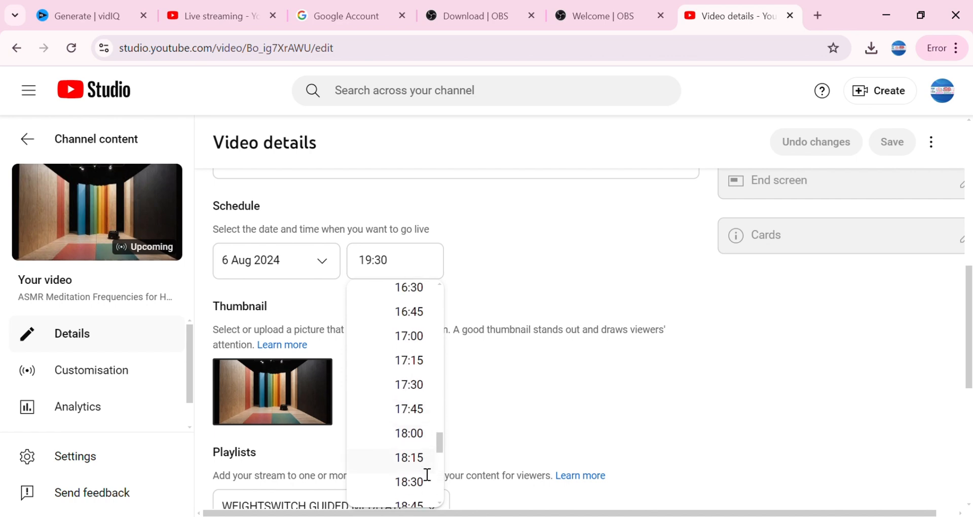
{"action": "scroll", "coordinate": [418, 470], "scroll_direction": "down", "scroll_amount": 2}
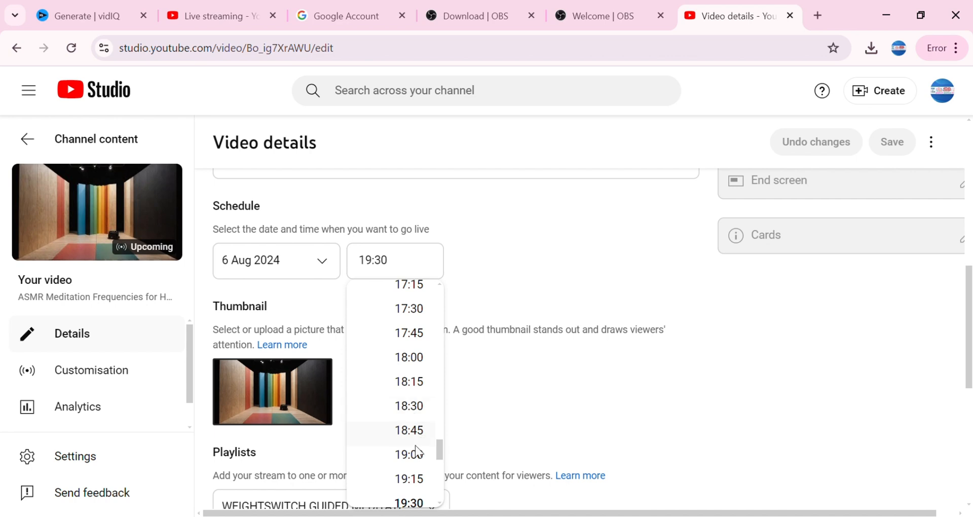
{"action": "left_click", "coordinate": [417, 458]}
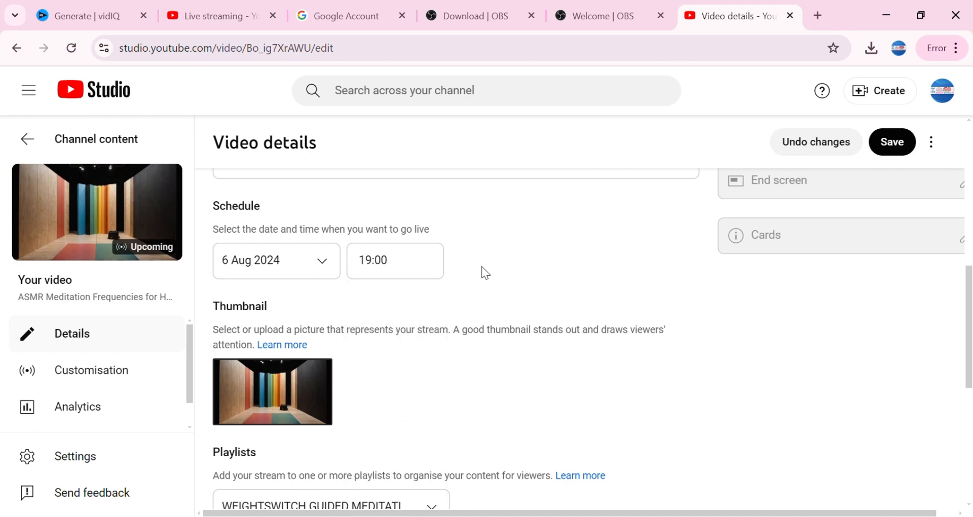
{"action": "left_click", "coordinate": [395, 265]}
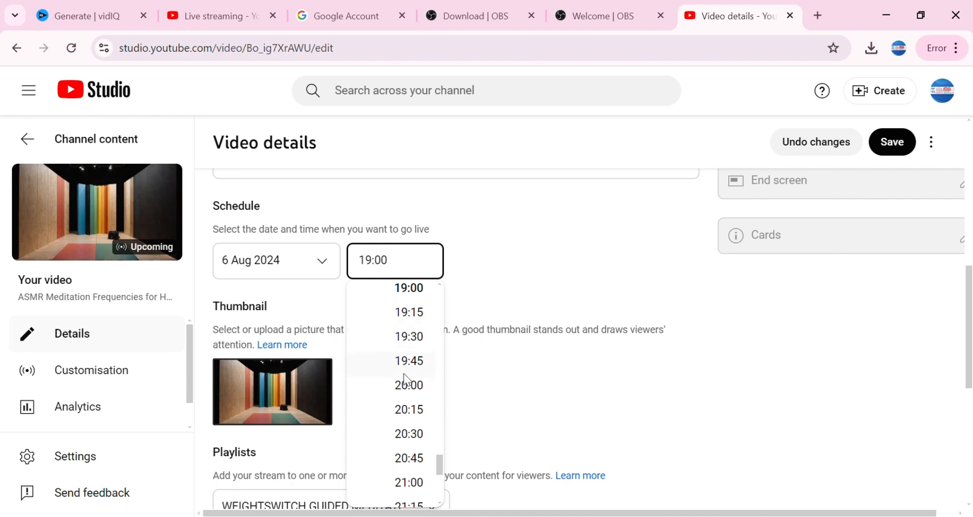
{"action": "left_click", "coordinate": [409, 386]}
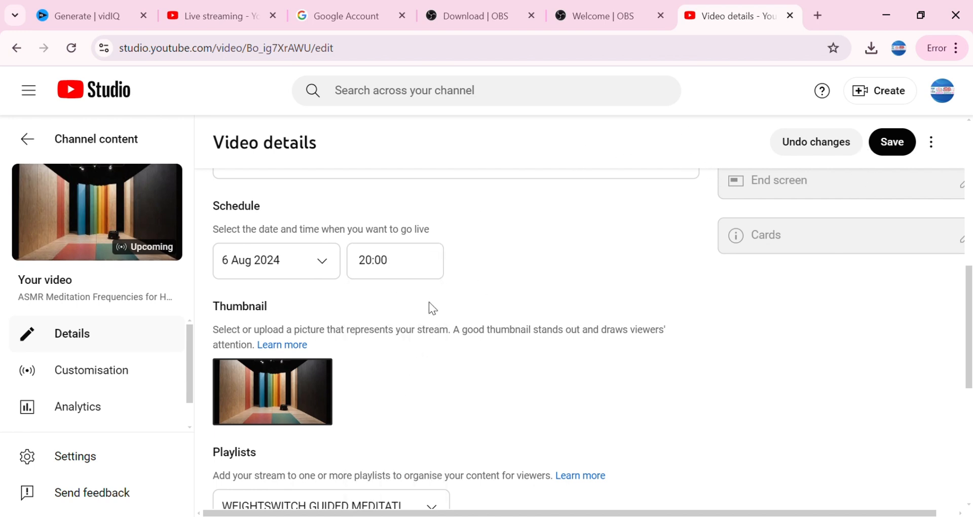
Expand the stream's additional options, review its tags, language, licence, category and comment settings, and save the changes.
{"action": "scroll", "coordinate": [468, 359], "scroll_direction": "down", "scroll_amount": 7}
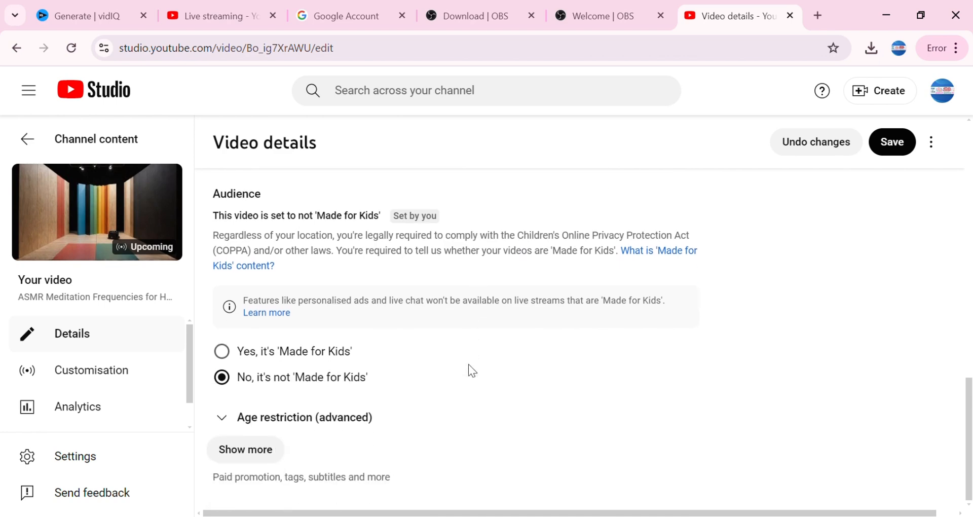
{"action": "left_click", "coordinate": [274, 455]}
{"action": "scroll", "coordinate": [525, 400], "scroll_direction": "down", "scroll_amount": 15}
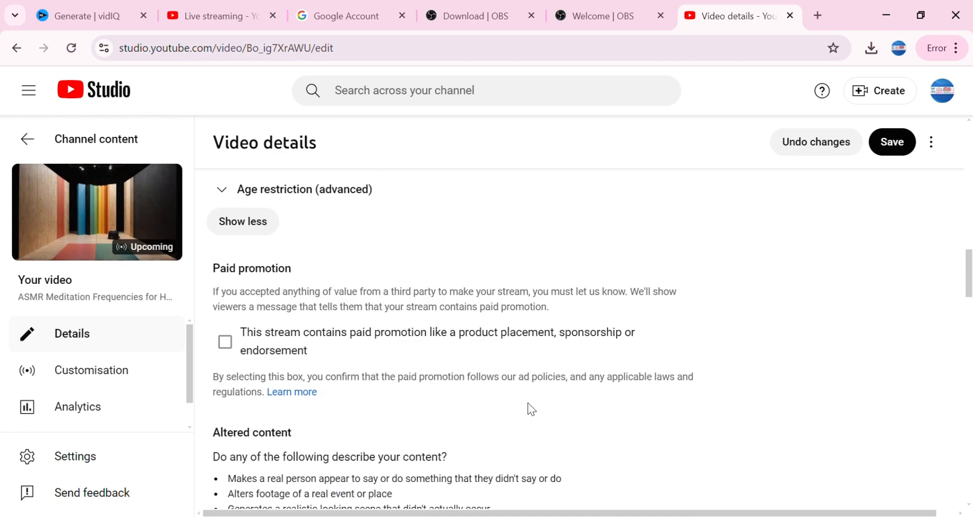
{"action": "scroll", "coordinate": [486, 422], "scroll_direction": "down", "scroll_amount": 12}
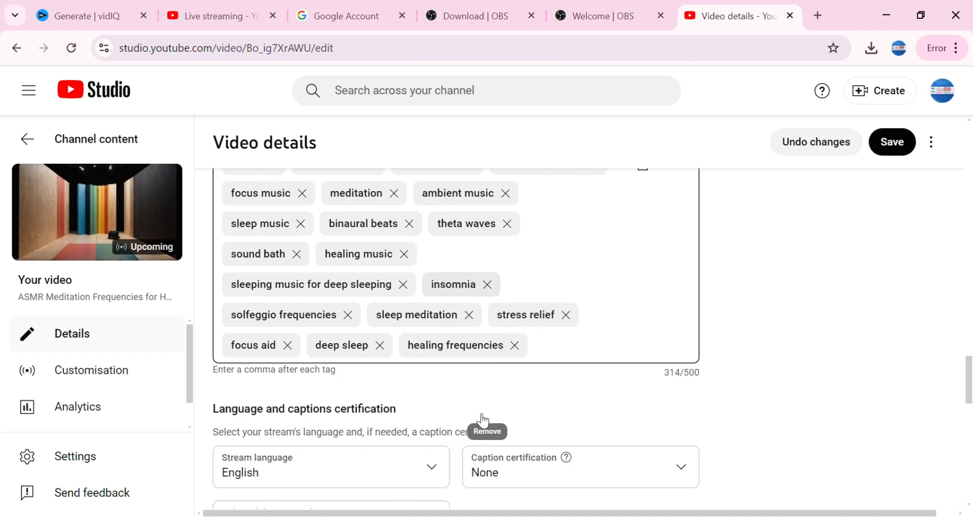
{"action": "scroll", "coordinate": [479, 412], "scroll_direction": "up", "scroll_amount": 12}
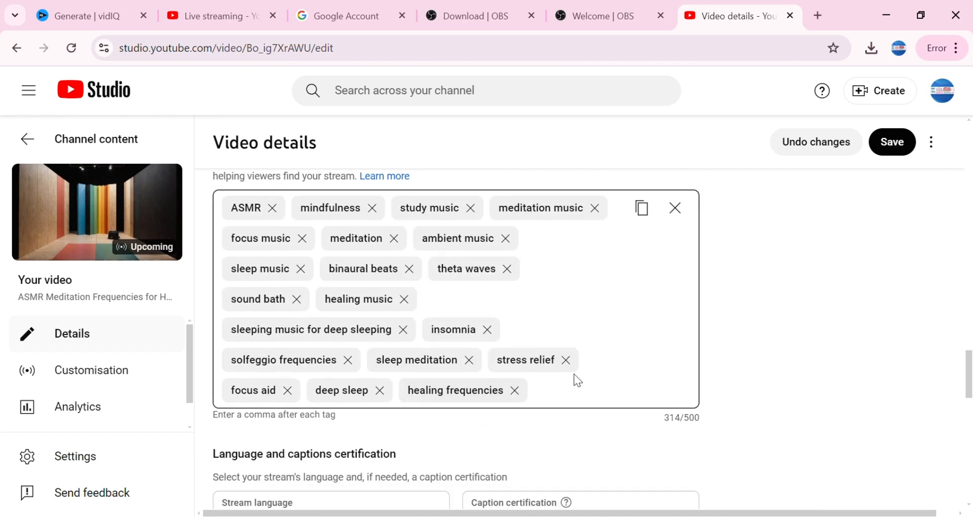
{"action": "scroll", "coordinate": [581, 401], "scroll_direction": "down", "scroll_amount": 6}
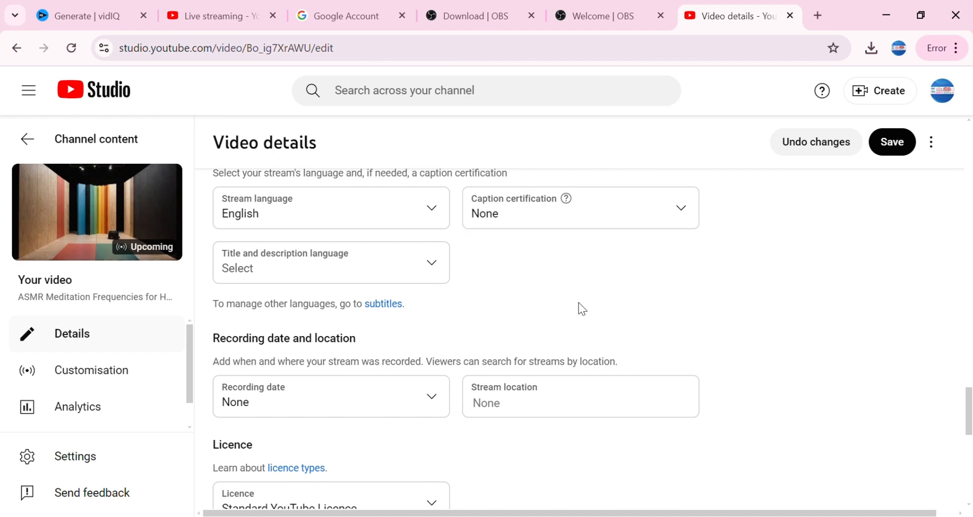
{"action": "scroll", "coordinate": [554, 271], "scroll_direction": "down", "scroll_amount": 5}
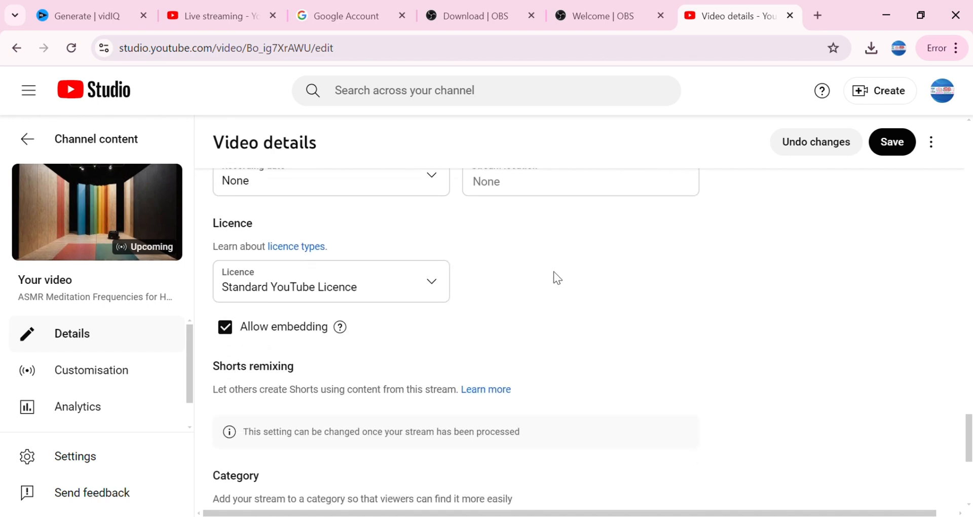
{"action": "scroll", "coordinate": [553, 272], "scroll_direction": "down", "scroll_amount": 6}
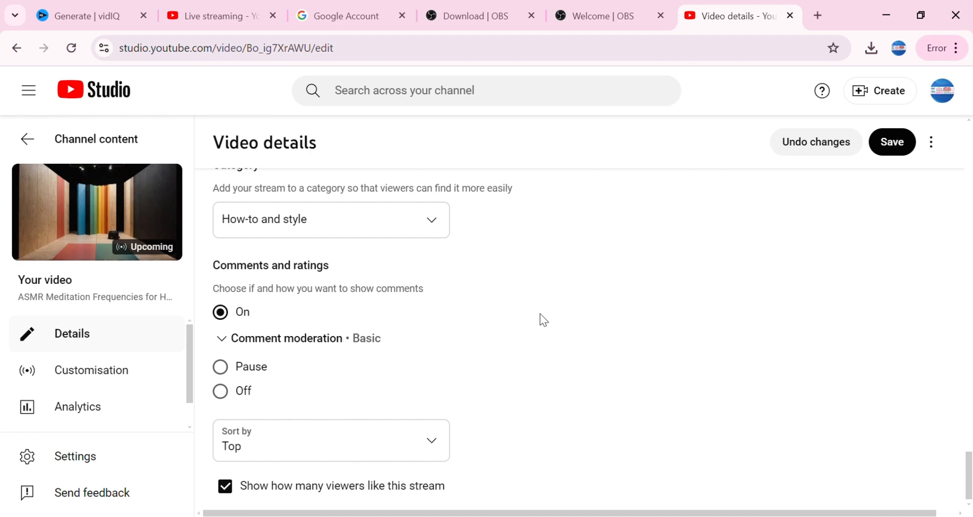
{"action": "scroll", "coordinate": [540, 314], "scroll_direction": "down", "scroll_amount": 1}
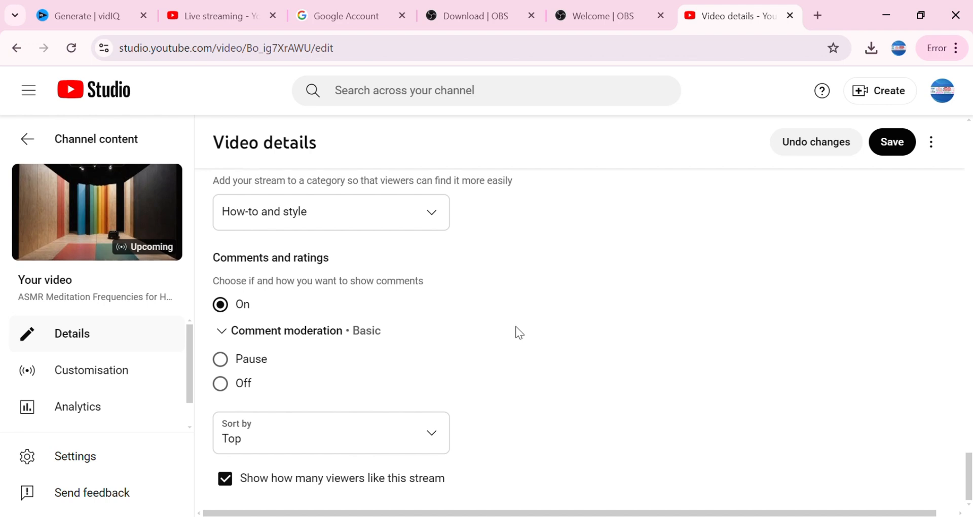
{"action": "left_click", "coordinate": [901, 157]}
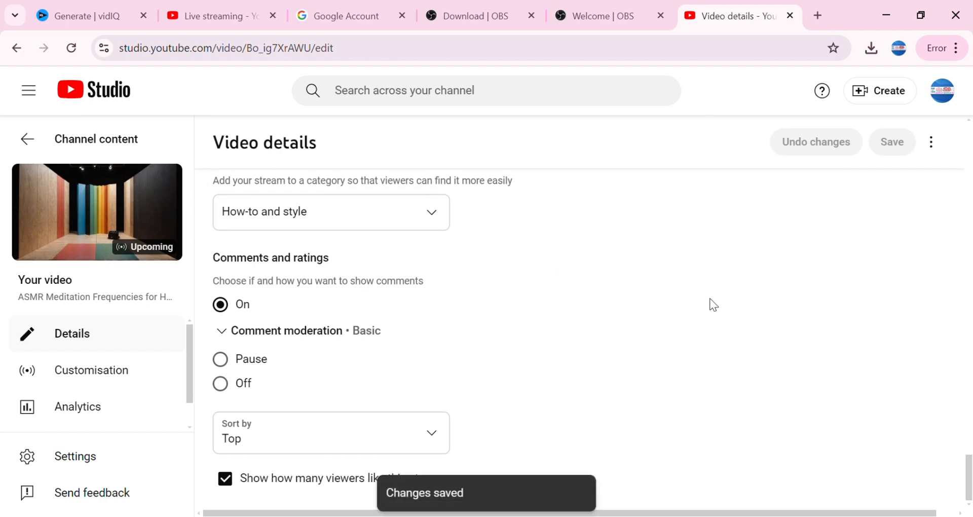
Check the schedule in the stream's live control room, reload that page, and switch to the OBS download page.
{"action": "scroll", "coordinate": [705, 279], "scroll_direction": "up", "scroll_amount": 6}
{"action": "scroll", "coordinate": [449, 265], "scroll_direction": "up", "scroll_amount": 5}
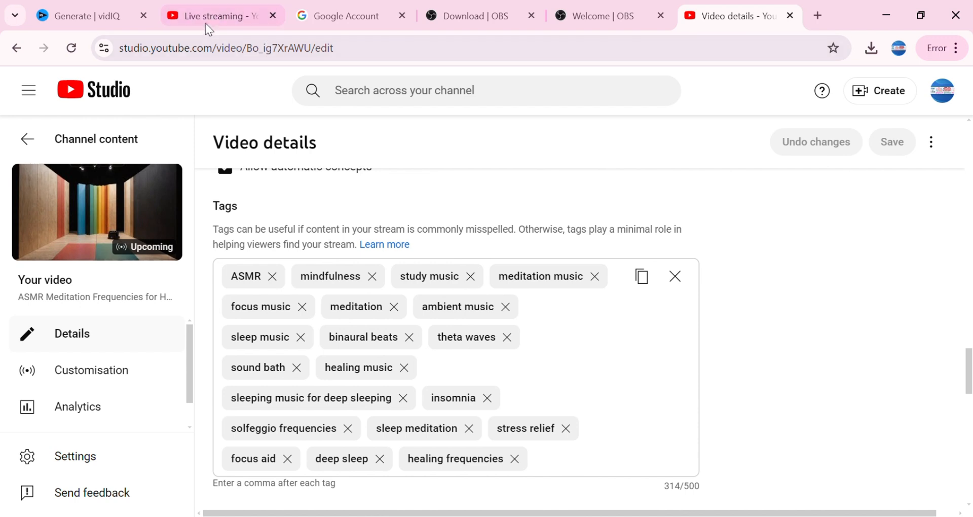
{"action": "left_click", "coordinate": [220, 17]}
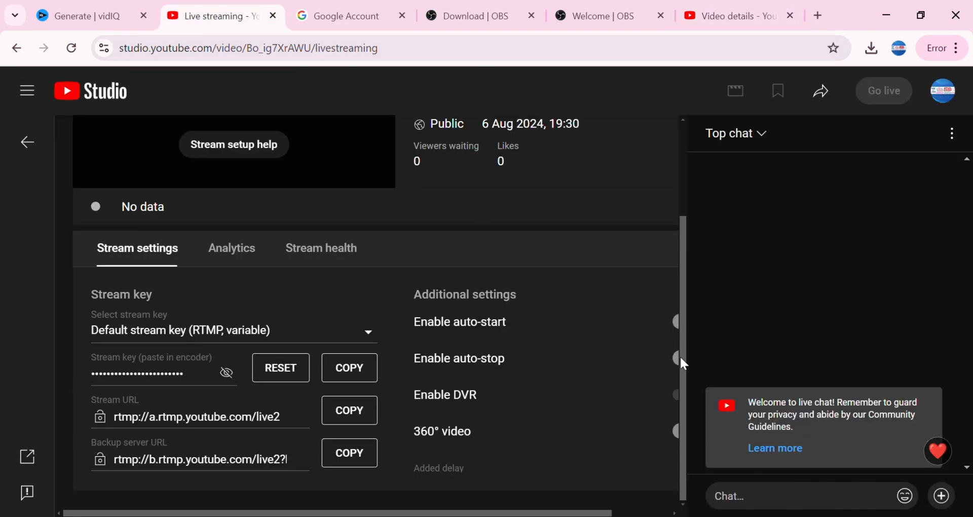
{"action": "scroll", "coordinate": [641, 286], "scroll_direction": "up", "scroll_amount": 3}
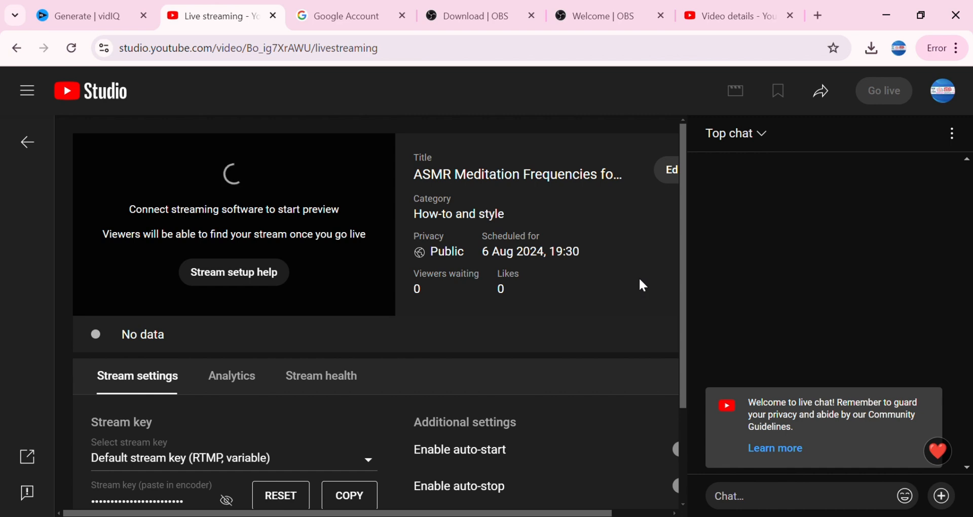
{"action": "left_click", "coordinate": [71, 48]}
{"action": "left_click", "coordinate": [475, 24]}
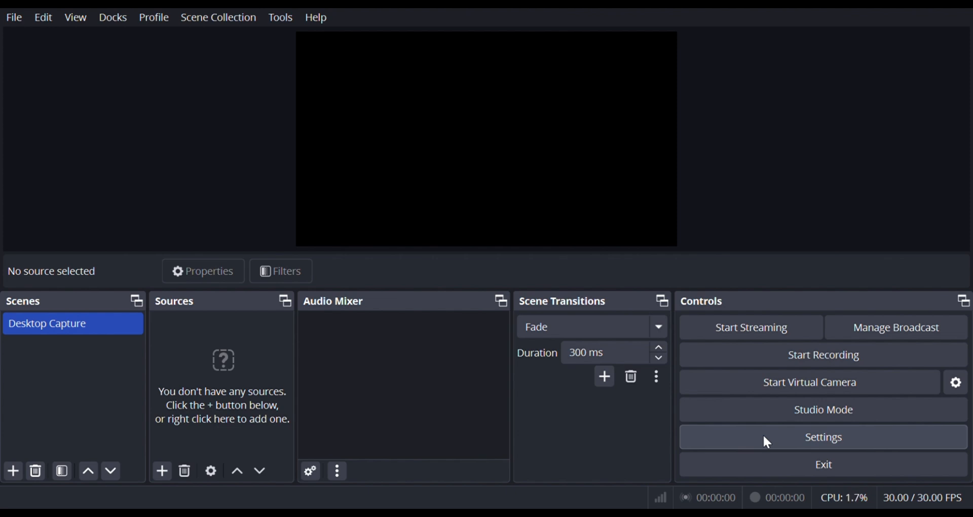
Open the settings in OBS Studio and select the email field of the YouTube Live Control Panel sign-in form.
{"action": "left_click", "coordinate": [818, 439]}
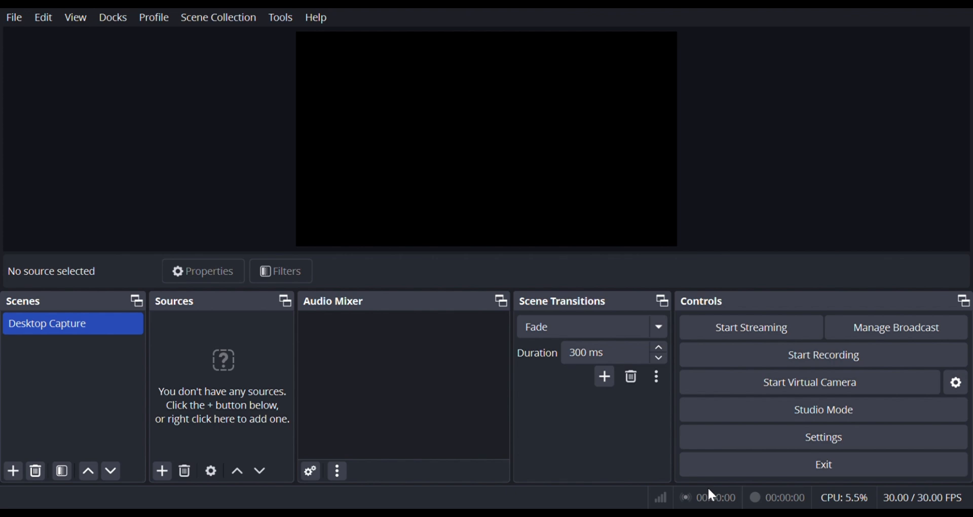
{"action": "key", "text": "Tab"}
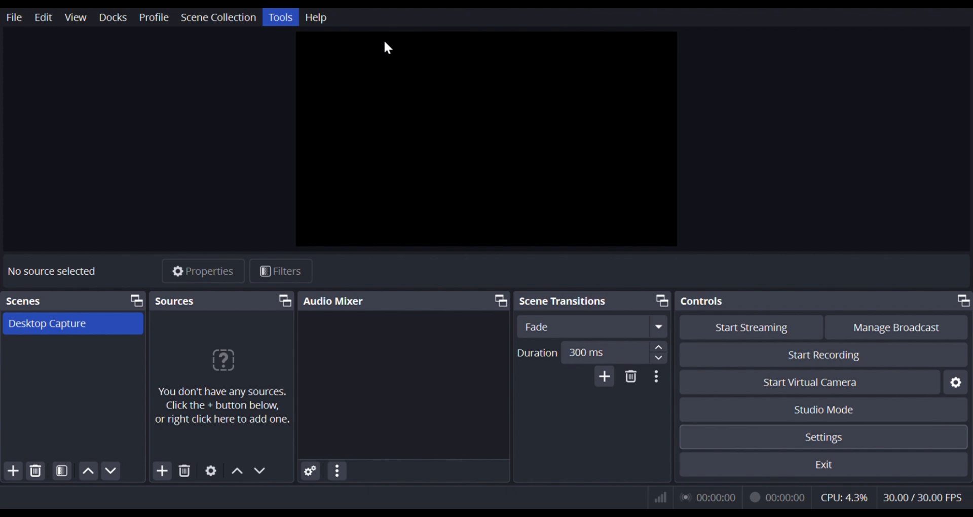
{"action": "left_click", "coordinate": [357, 38]}
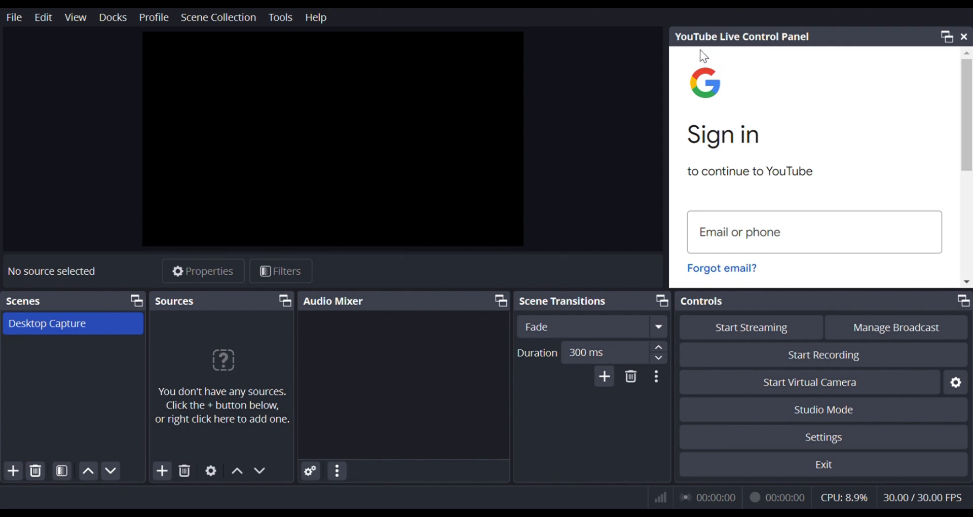
{"action": "left_click", "coordinate": [776, 246]}
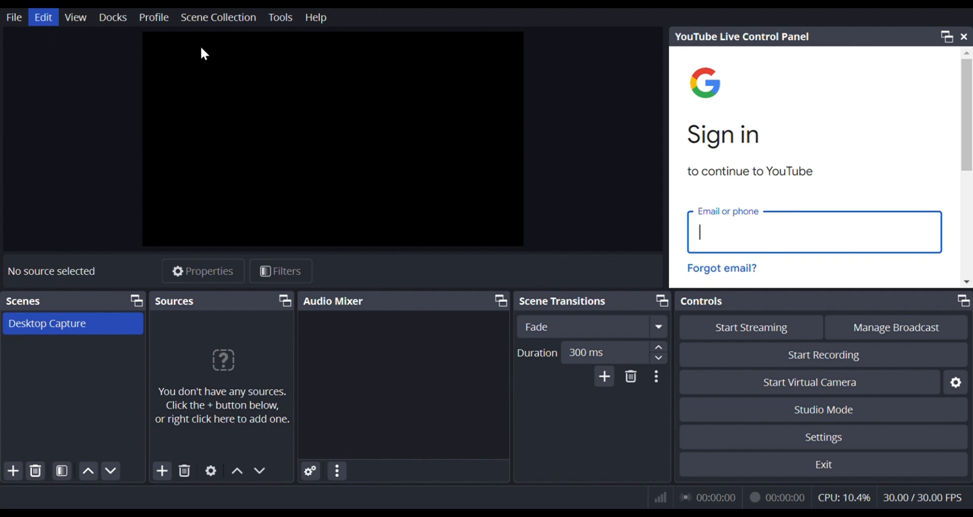
Switch the scene collection and clear the Dancefit2 source from its scene.
{"action": "left_click", "coordinate": [235, 16]}
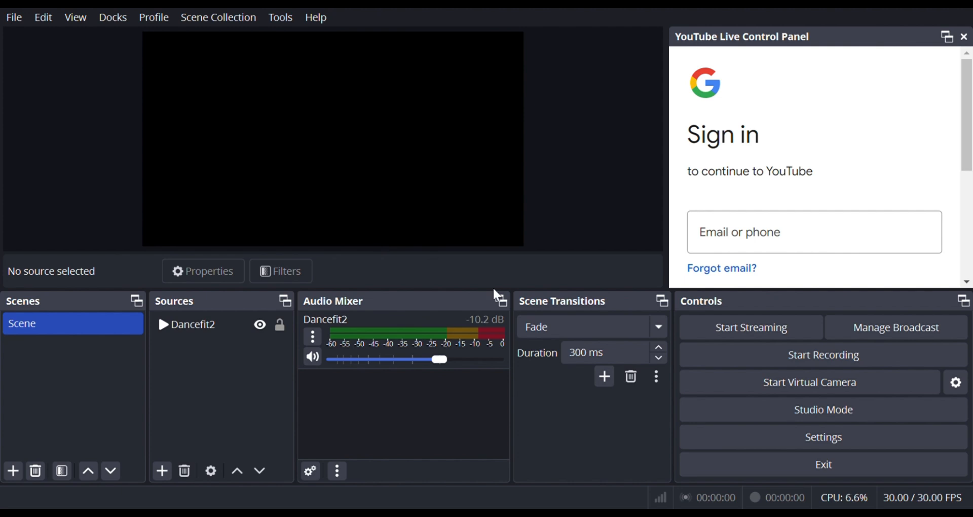
{"action": "key", "text": "ctrl+z"}
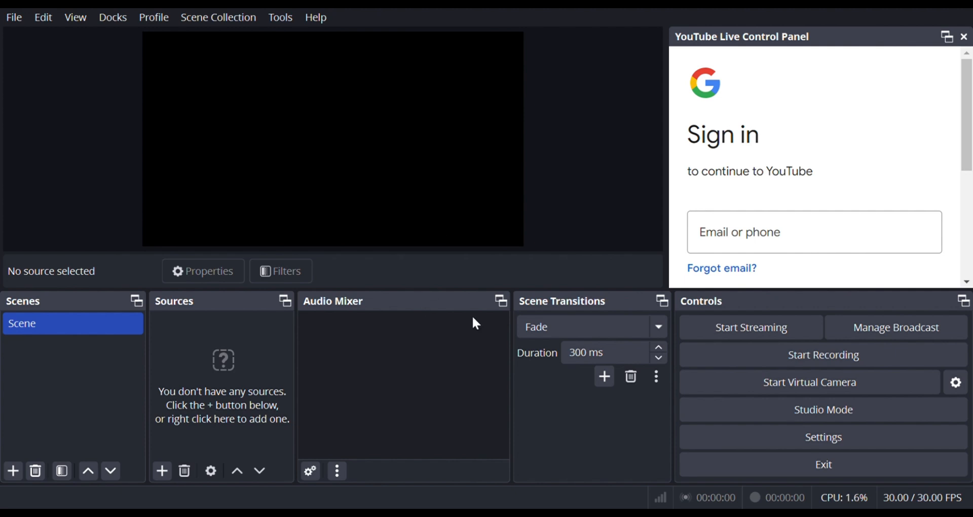
Add a media source named Media SourceGGGG to the scene and fit it to the screen.
{"action": "left_click", "coordinate": [526, 349]}
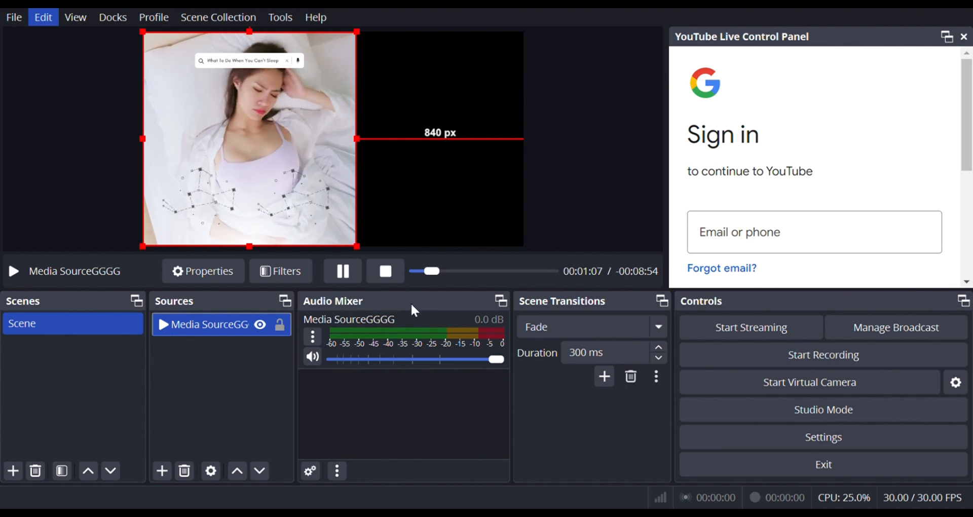
{"action": "left_click", "coordinate": [416, 329]}
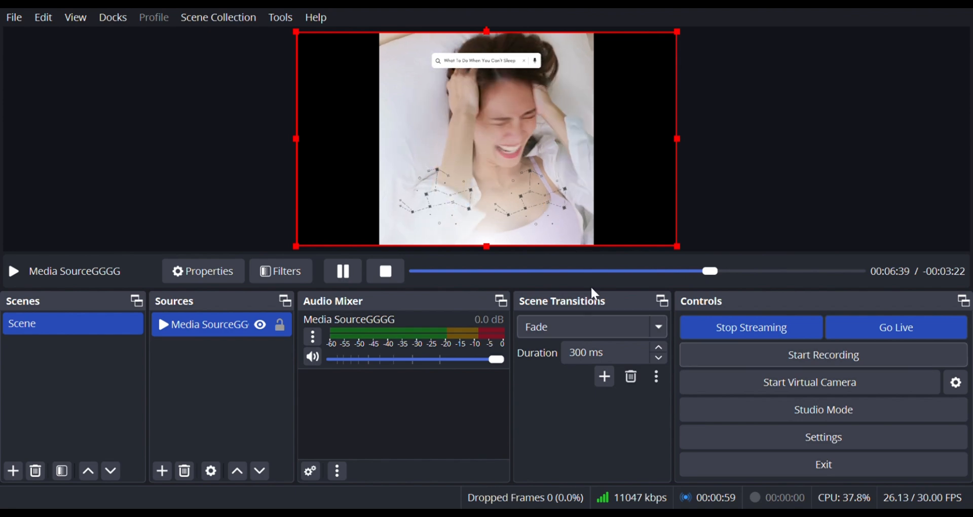
Take the YouTube broadcast live, and finish it by stopping the stream and ending the broadcast.
{"action": "left_click", "coordinate": [901, 338]}
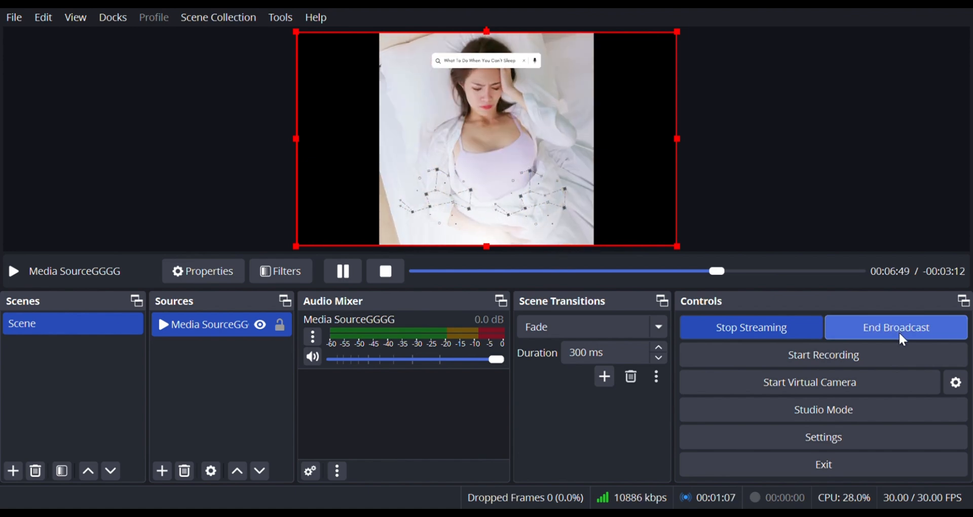
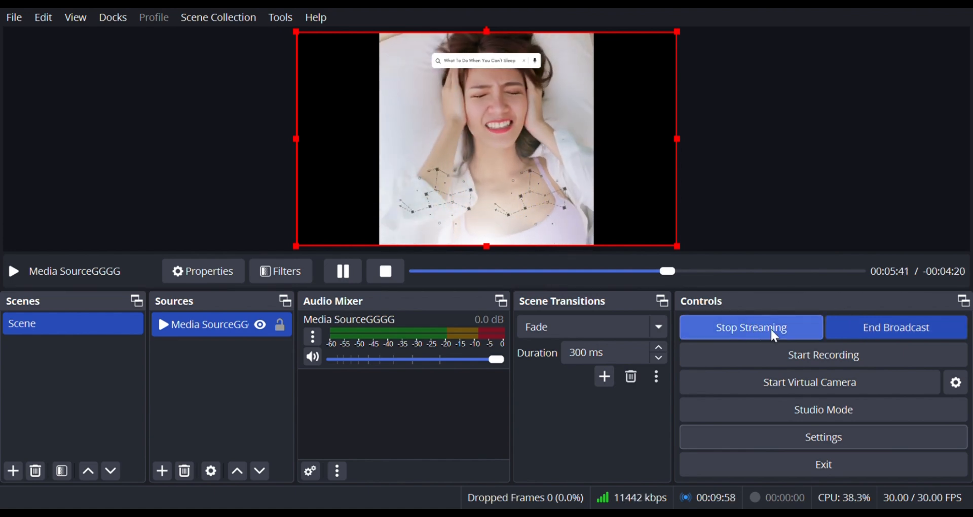
{"action": "left_click", "coordinate": [775, 336]}
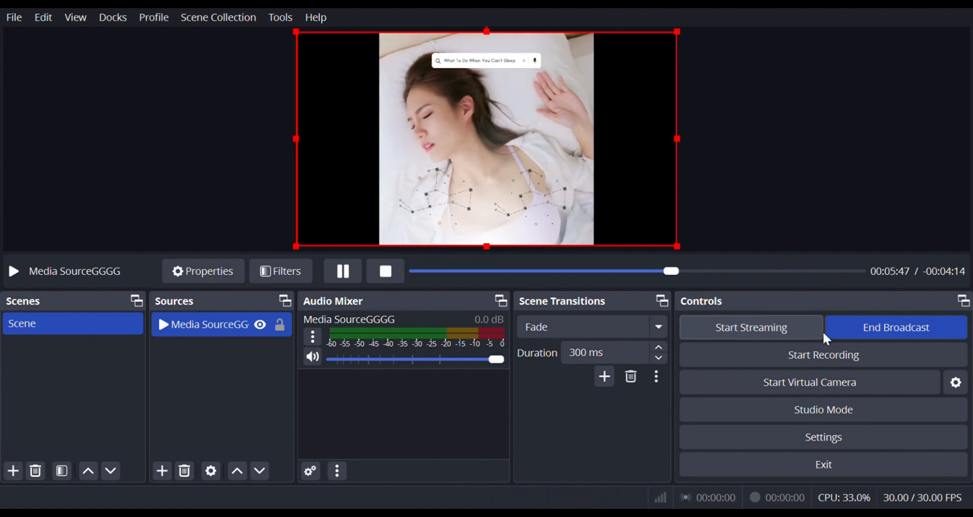
{"action": "left_click", "coordinate": [898, 332]}
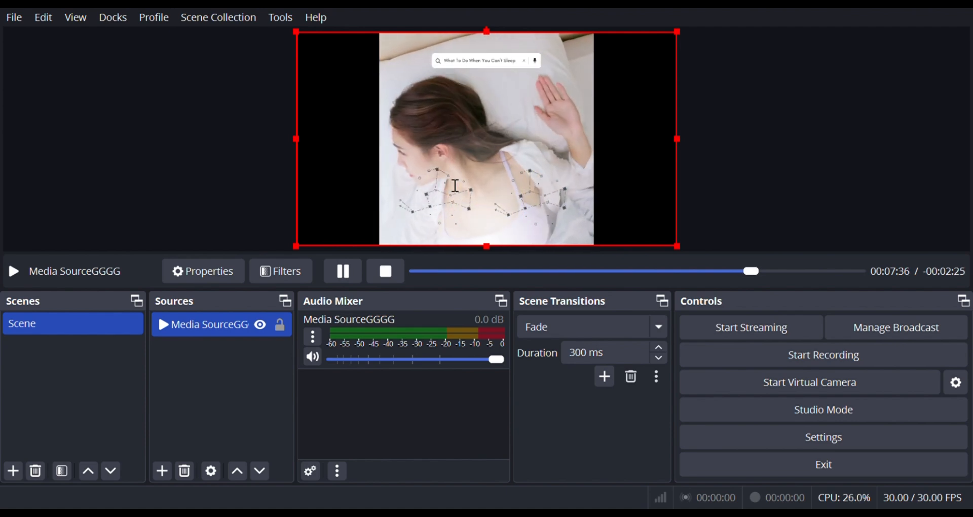
Add a second media source to the scene above Media SourceGGGG.
{"action": "left_click", "coordinate": [527, 347]}
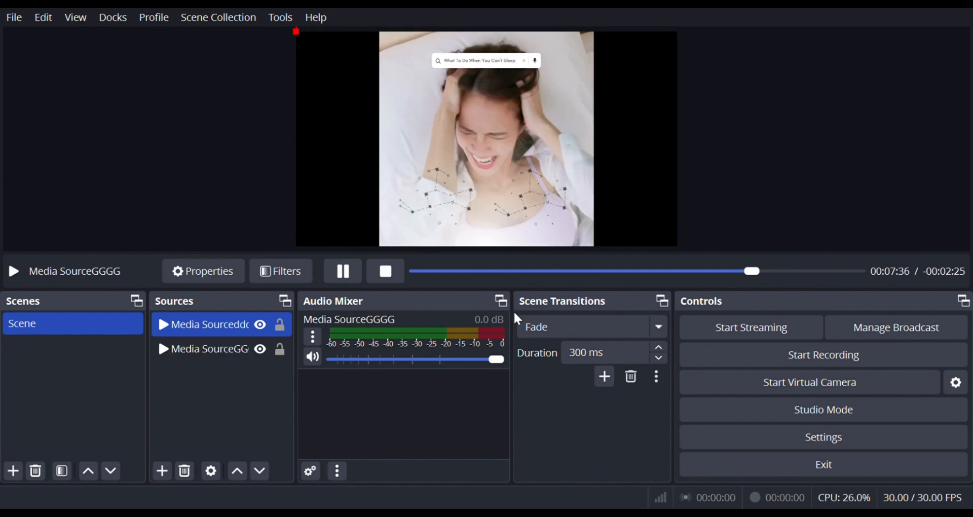